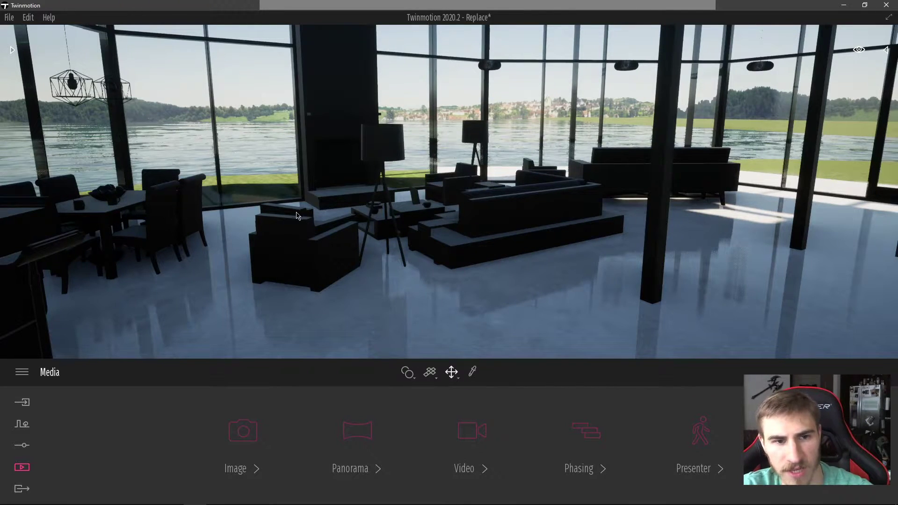
Delete the front armchair beside the dining area and select the armchair left in its place.
click(300, 231)
key(Delete)
click(343, 241)
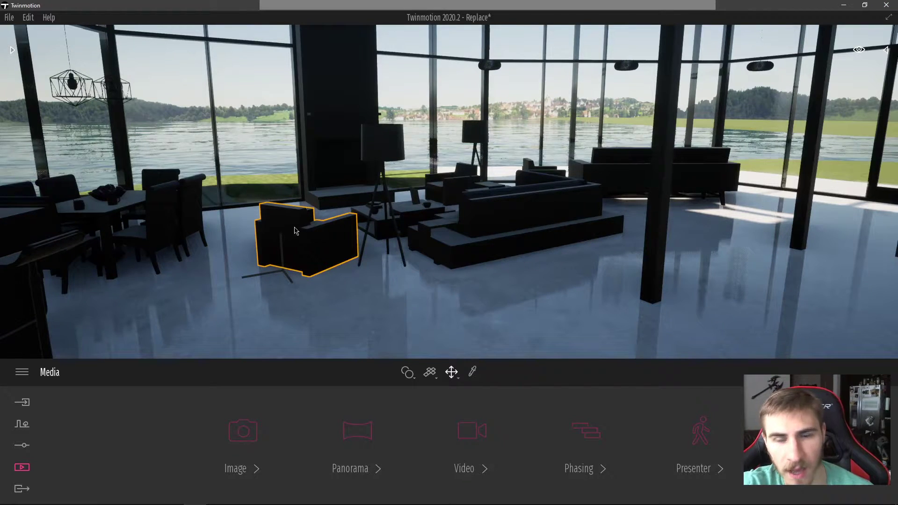
Show the scene graph and select the sofa set, dining set and armchair in turn to examine their entries.
click(887, 49)
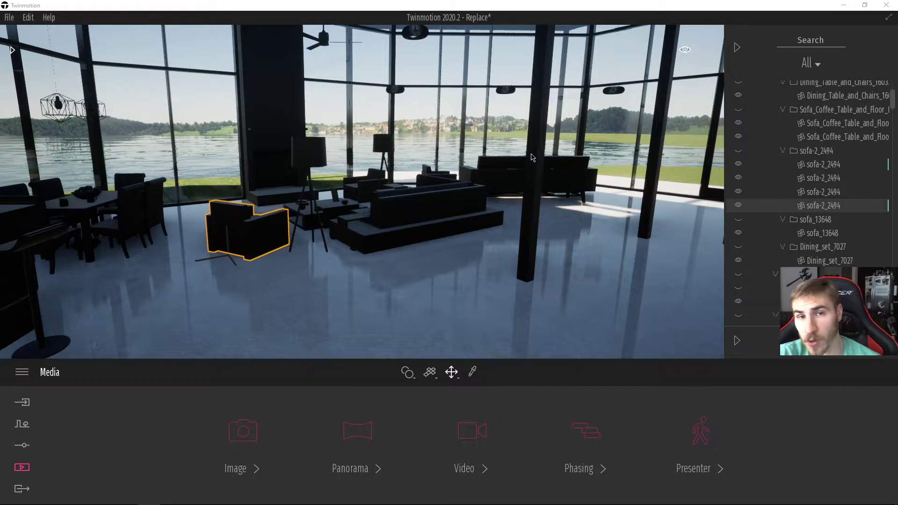
click(362, 219)
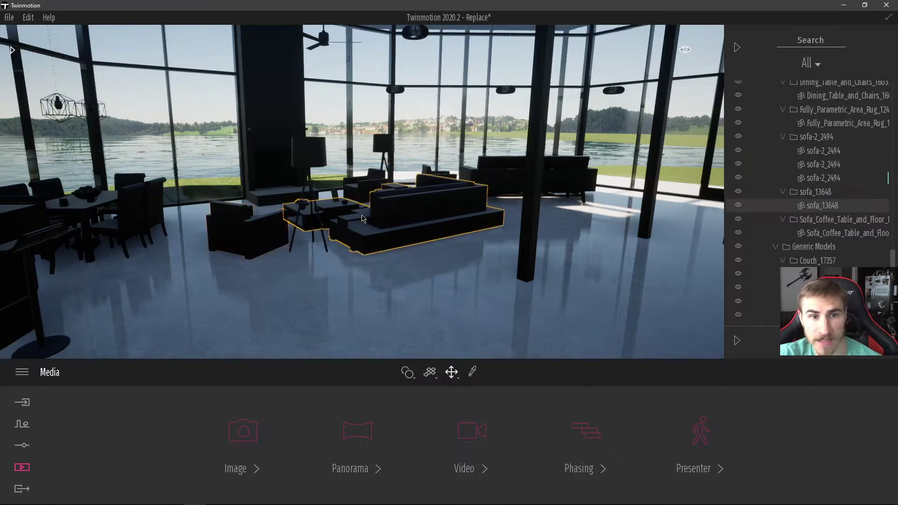
click(254, 223)
click(137, 211)
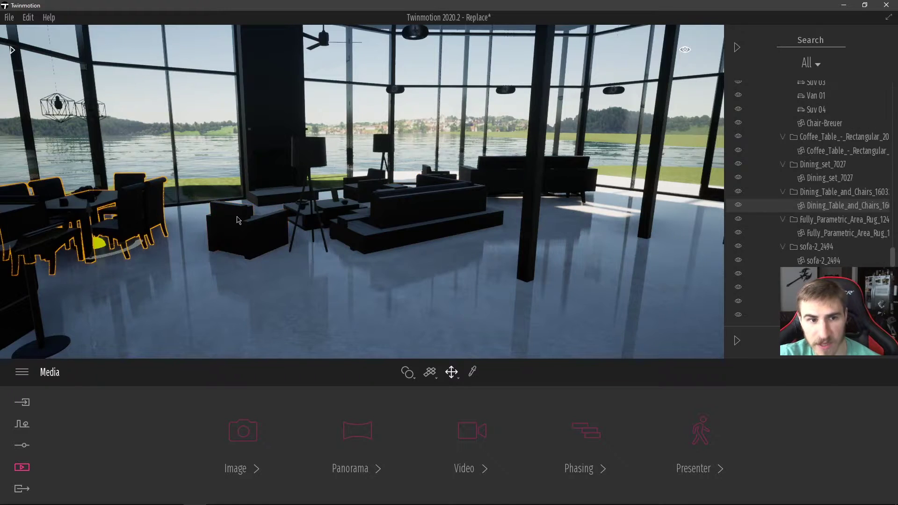
click(237, 218)
click(295, 165)
click(253, 233)
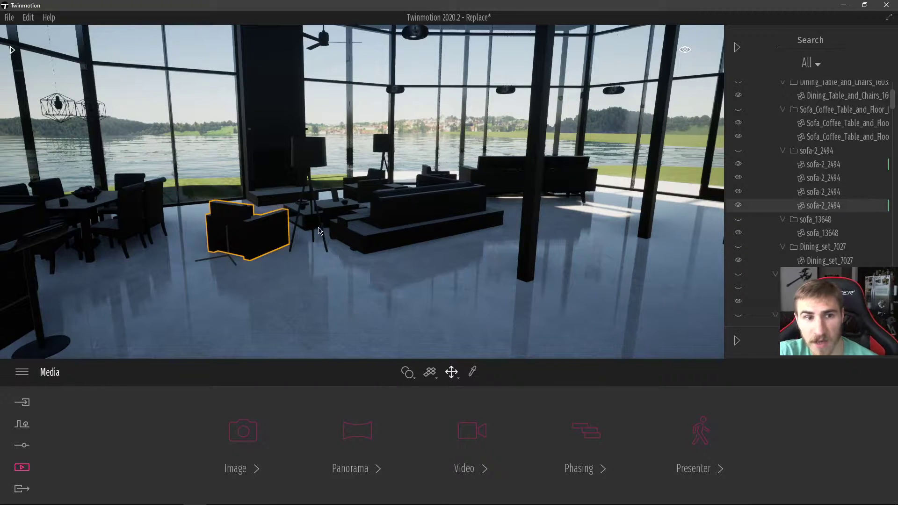
Start the Replace object command for the selected sofa-2_2494 armchair entry in the scene graph.
scroll(817, 229, down, 3)
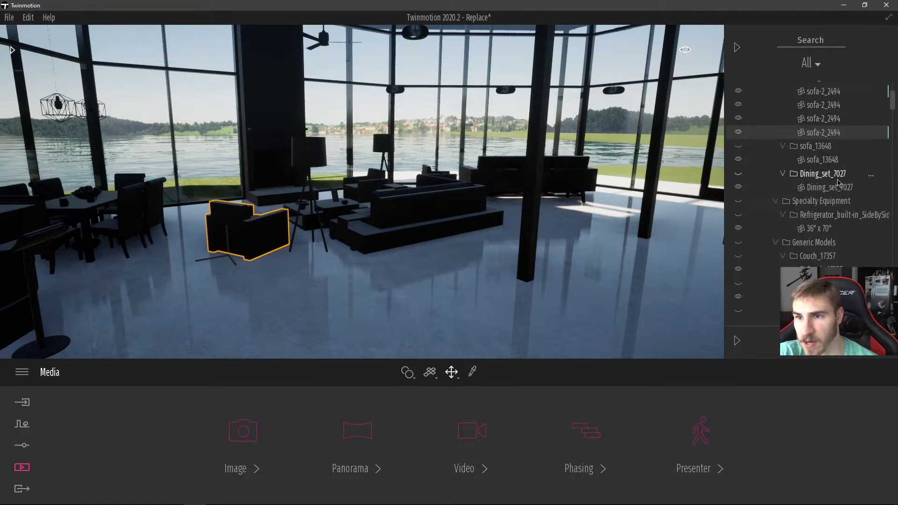
scroll(817, 239, up, 5)
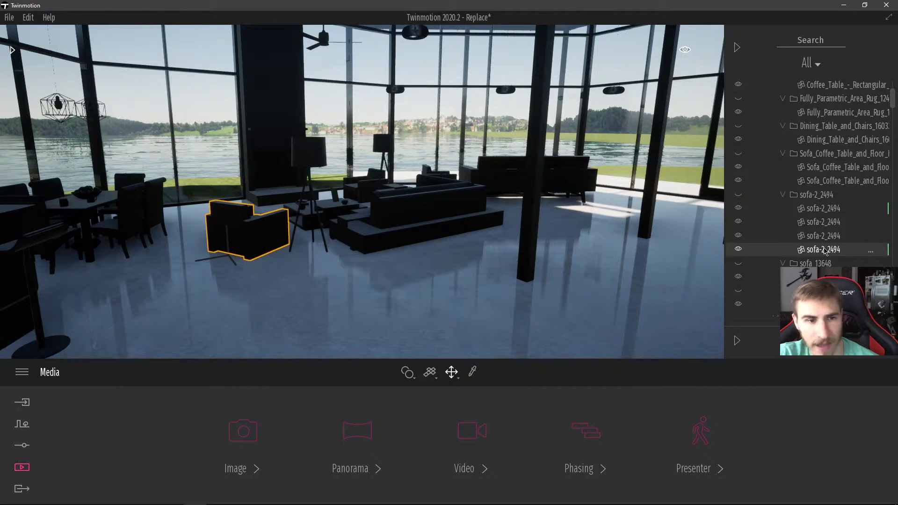
right_click(810, 256)
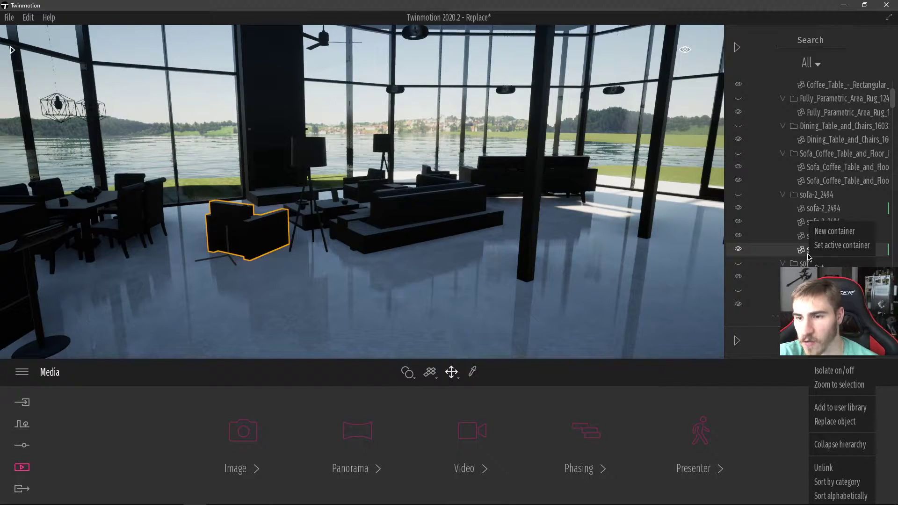
click(835, 422)
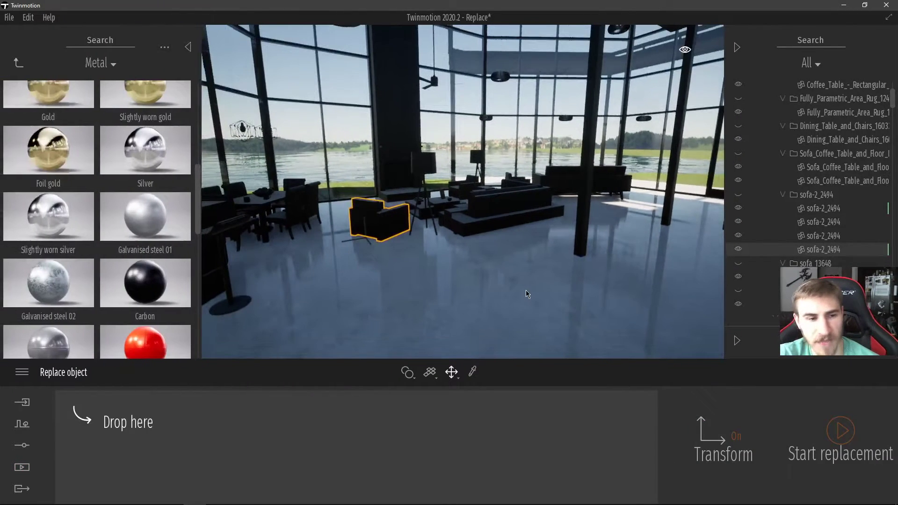
Add the Quat chair from the library's Objects, Home, Living room, Chairs folder as the replacement object, and collapse the library.
click(18, 63)
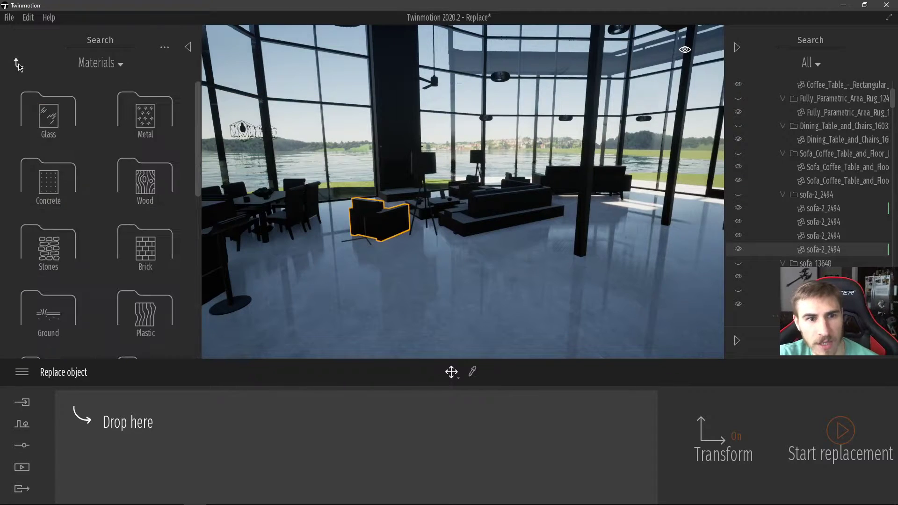
click(18, 62)
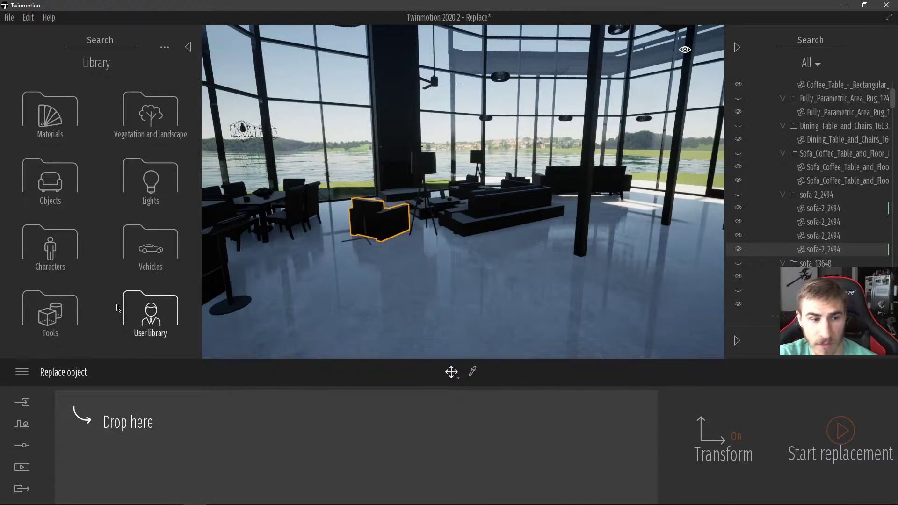
click(50, 183)
click(50, 112)
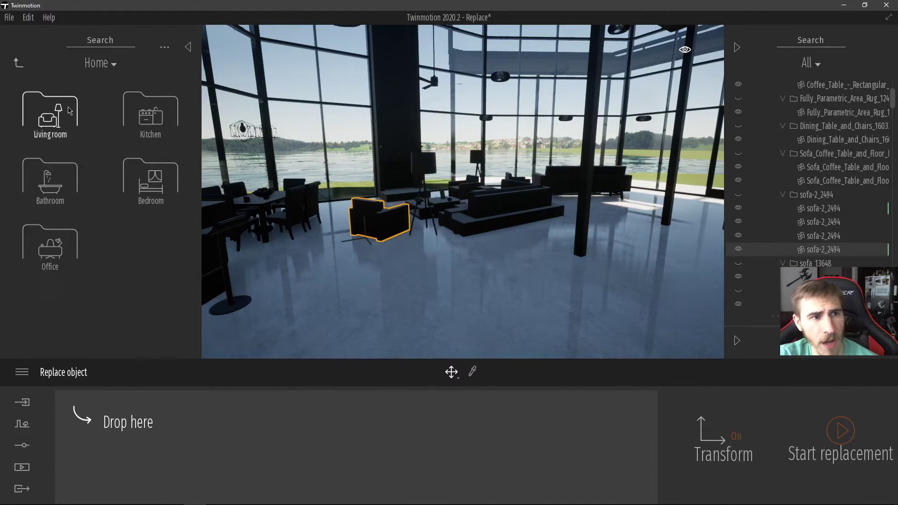
click(66, 117)
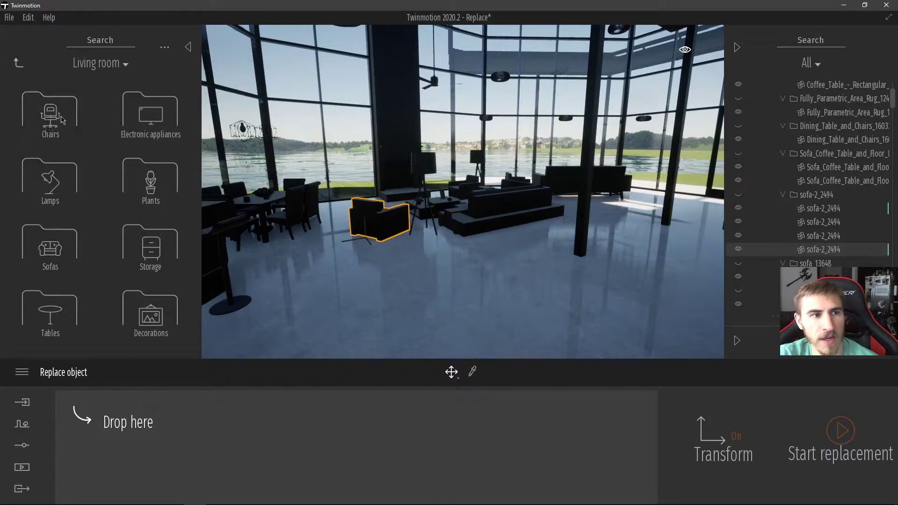
click(50, 113)
scroll(140, 210, down, 5)
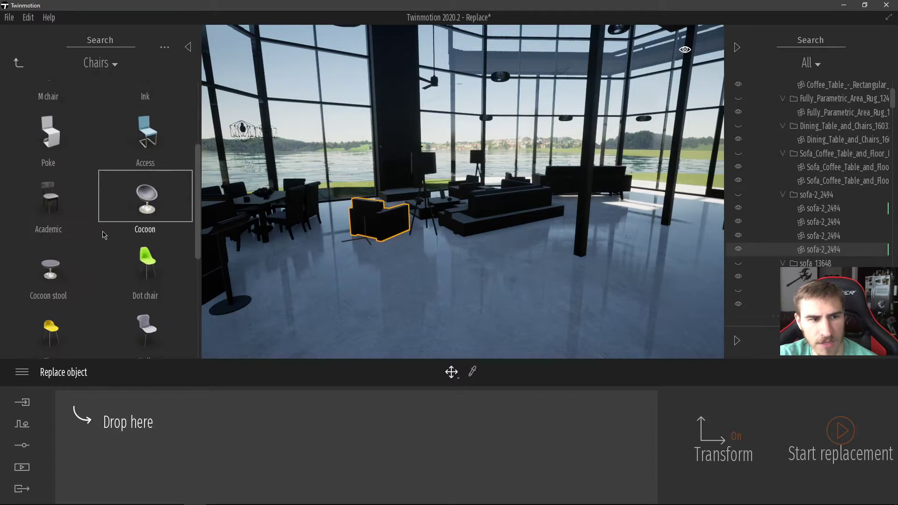
scroll(121, 270, down, 4)
drag(50, 220, 262, 470)
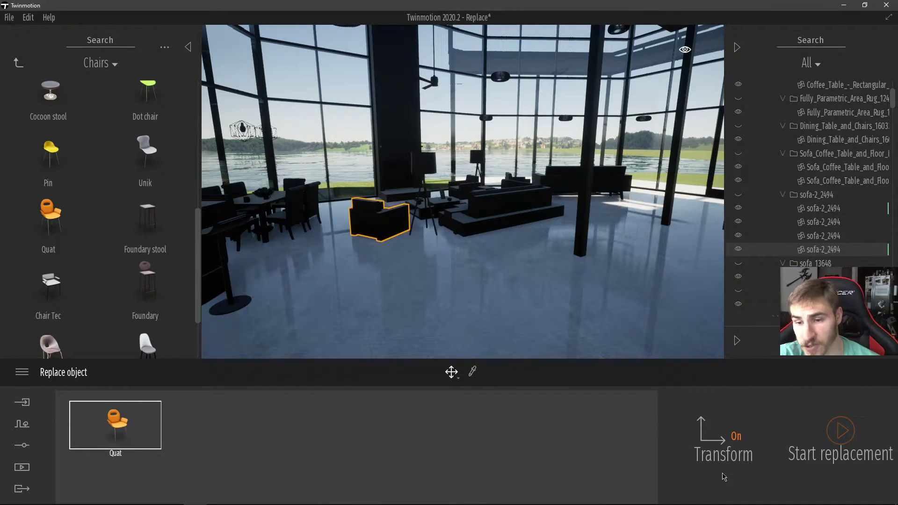
mouse_move(683, 504)
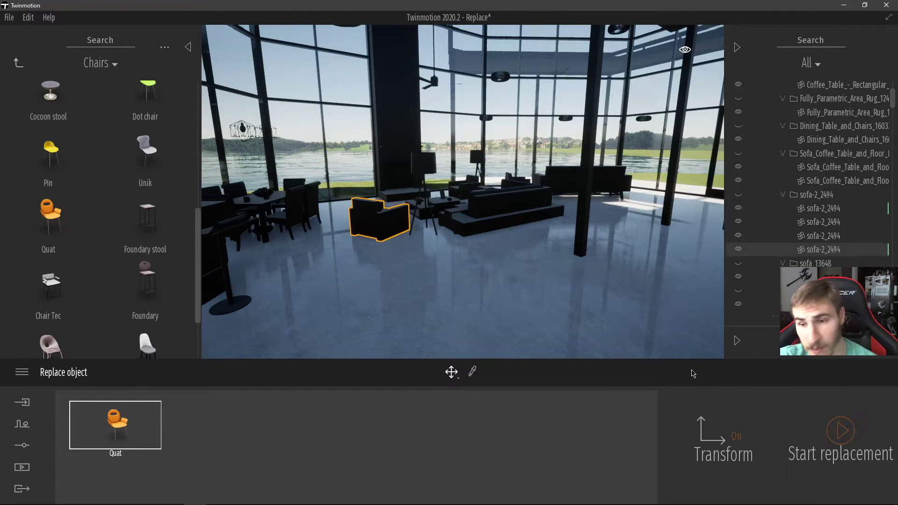
click(187, 48)
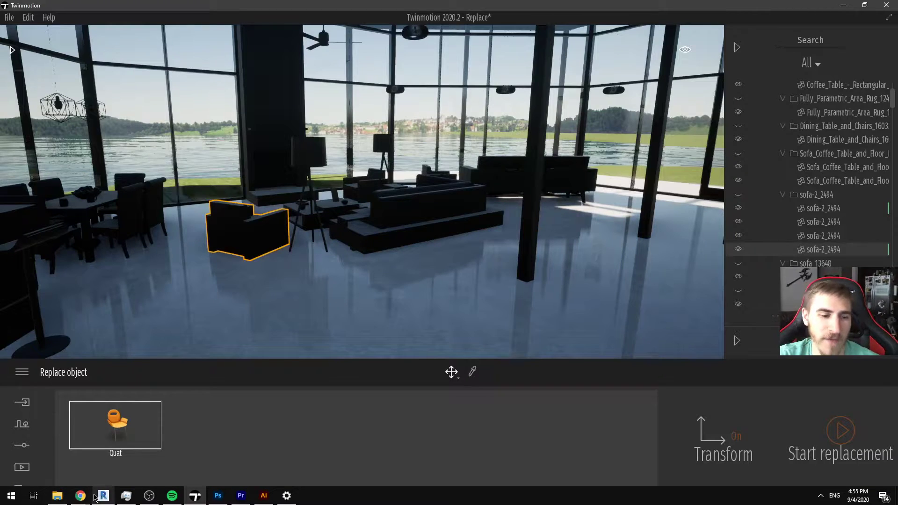
Switch to Revit and export the 3D view as a Twinmotion FBX, overwriting the existing Sample House - Materials file.
click(102, 496)
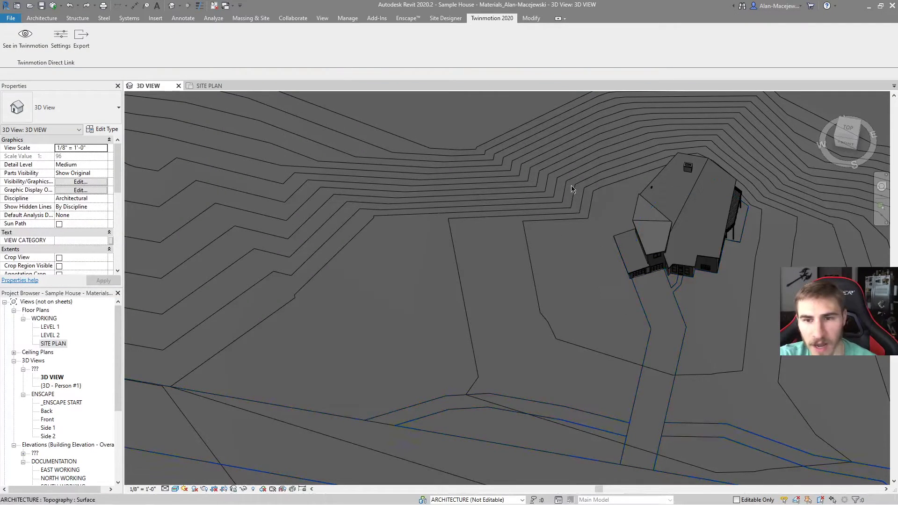
middle_drag(592, 213, 527, 202)
click(82, 37)
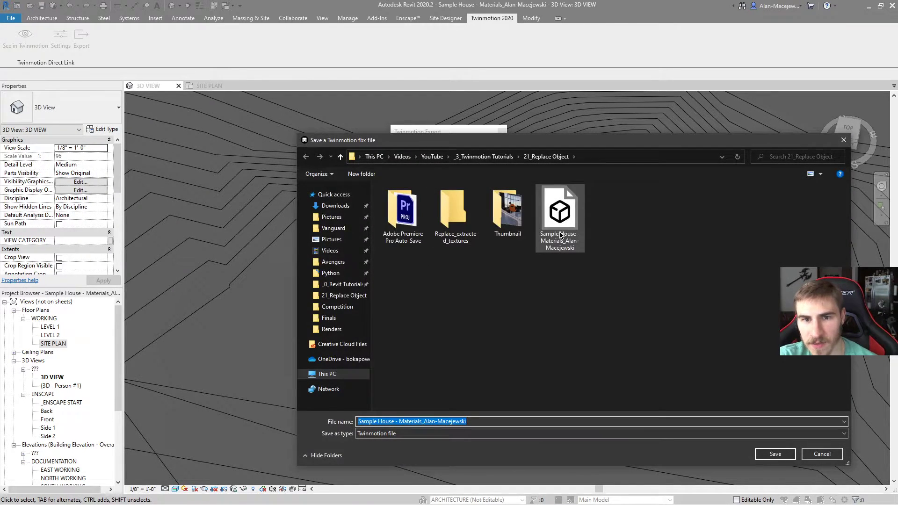
double_click(560, 213)
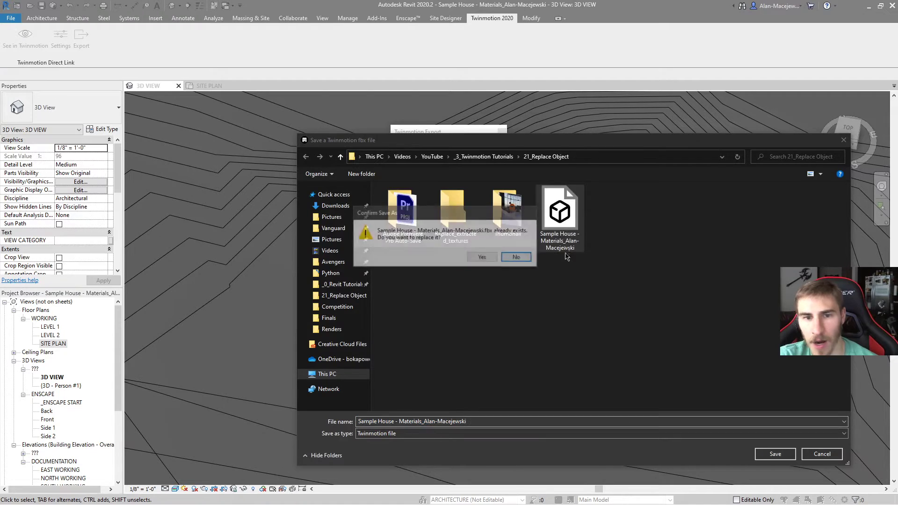
click(483, 257)
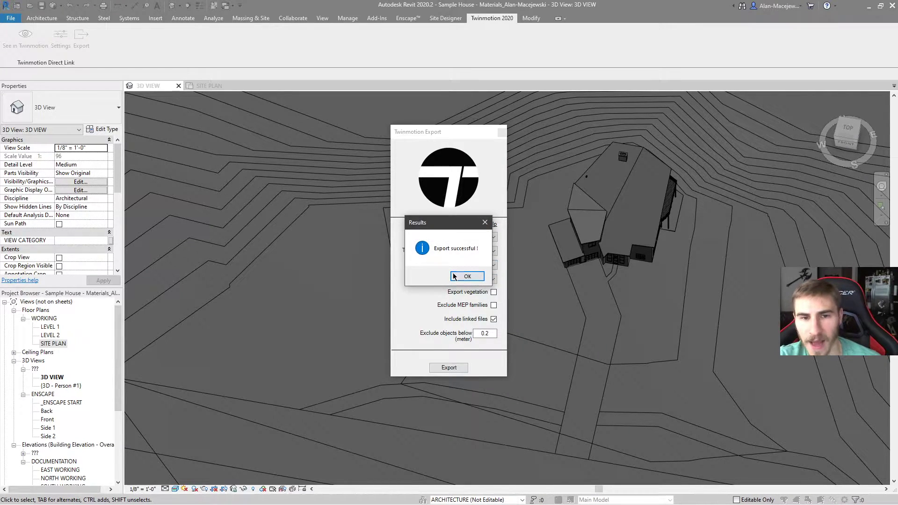
click(466, 276)
Switch back to Twinmotion, collapse the Sample House folder in the scene graph, and hide the Addin and Sample House models.
key(alt+Tab)
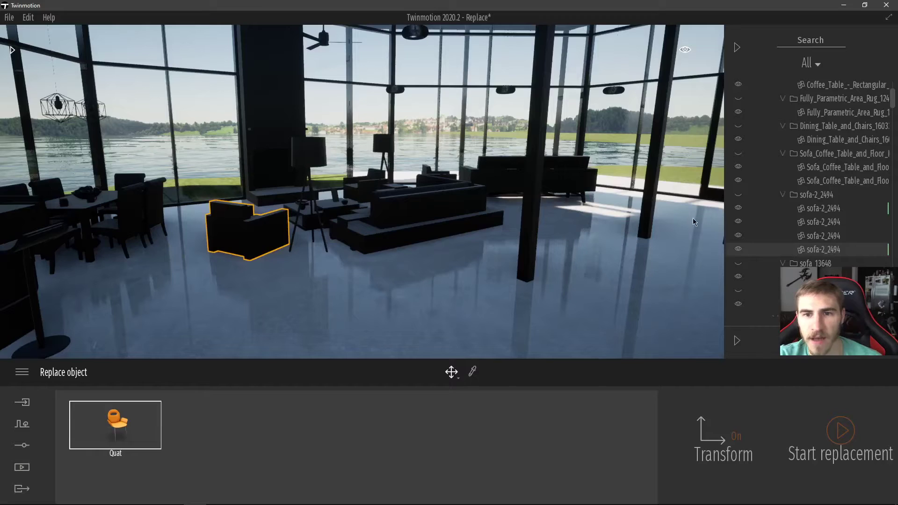
scroll(777, 108, up, 15)
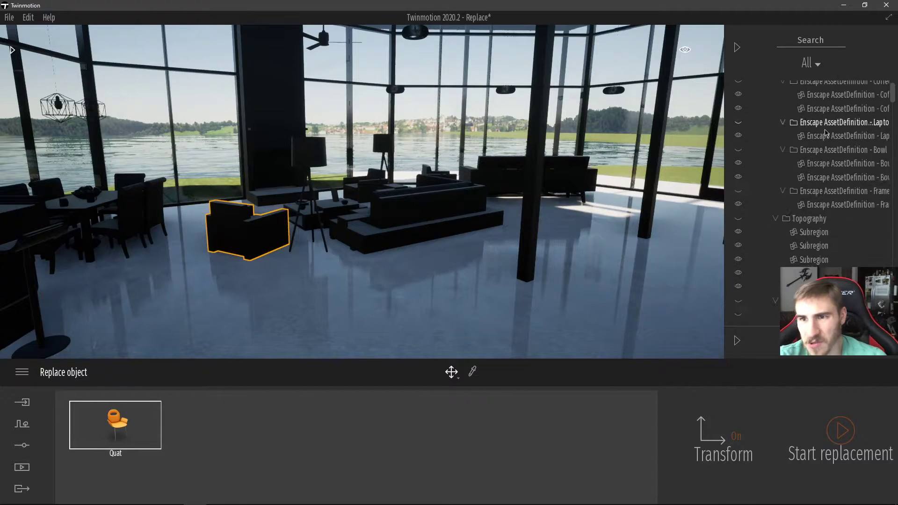
click(760, 114)
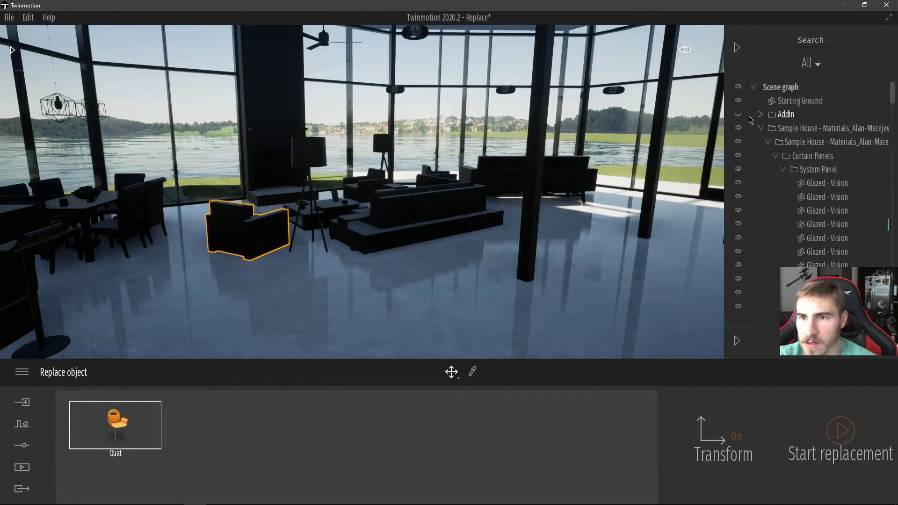
click(760, 128)
click(738, 128)
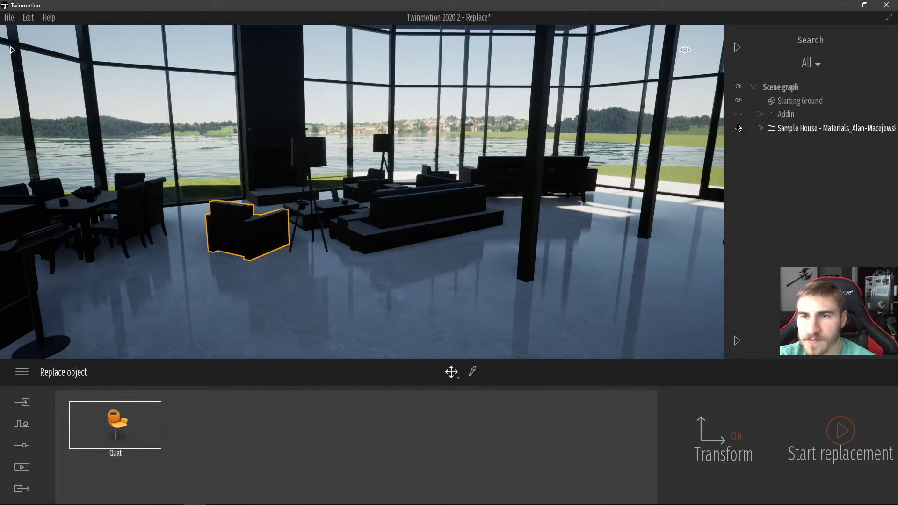
right_drag(655, 187, 665, 176)
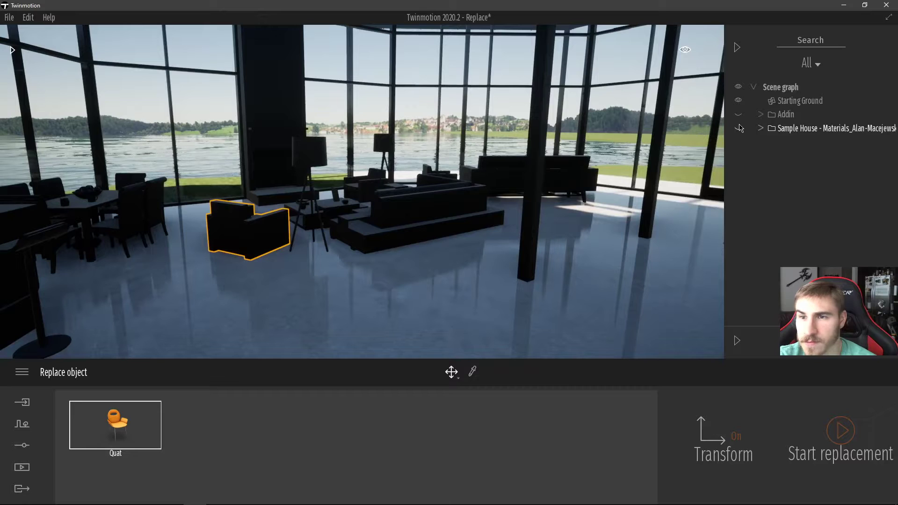
click(739, 101)
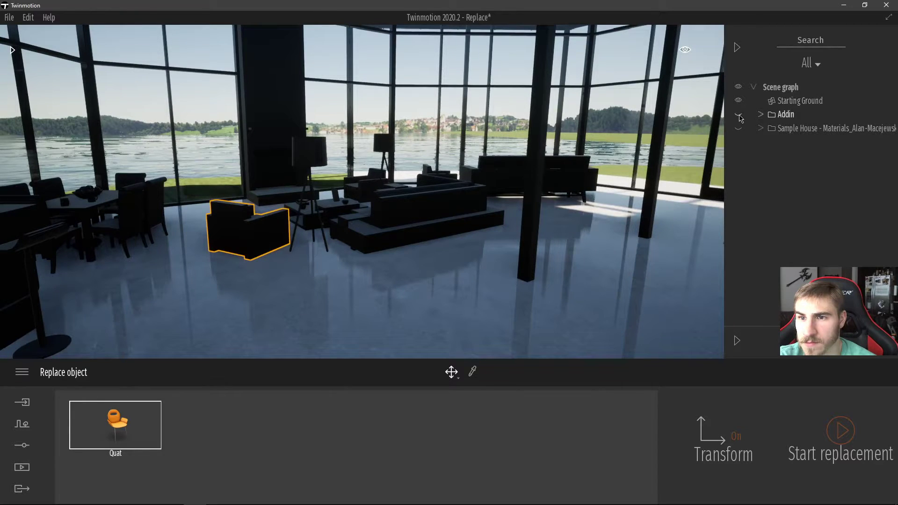
click(738, 114)
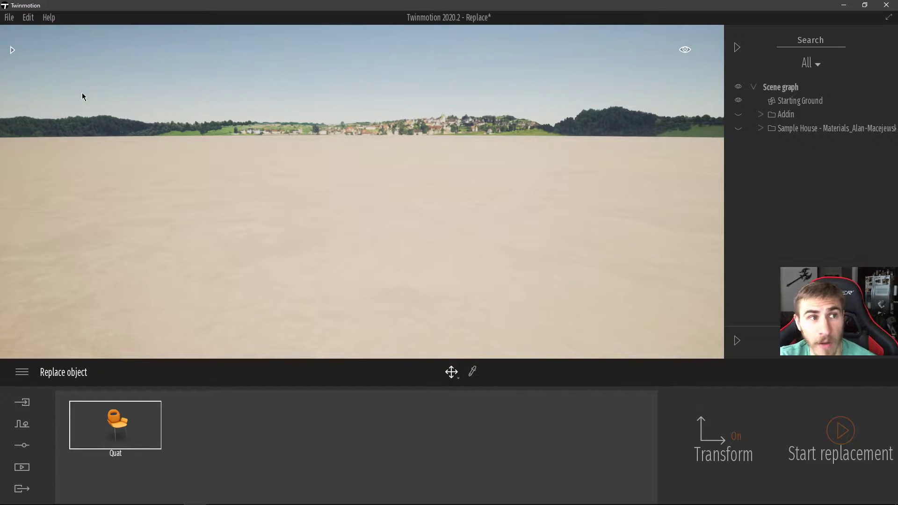
click(739, 47)
Start a new geometry import and choose the exported Sample House - Materials FBX from the 21_Replace Object folder.
click(22, 403)
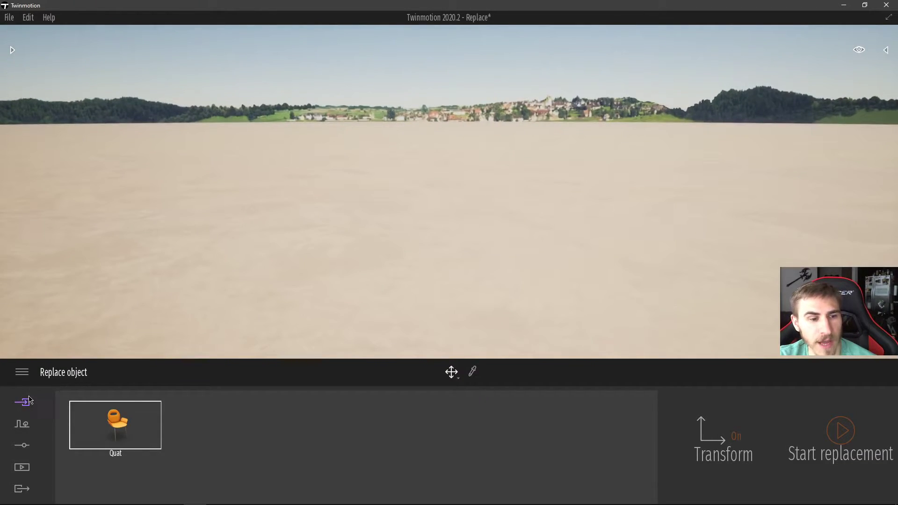
click(114, 436)
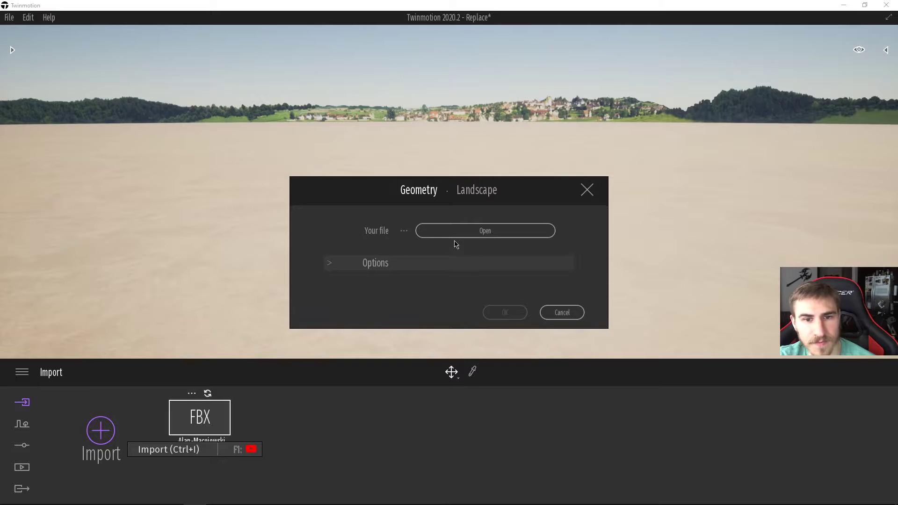
click(485, 230)
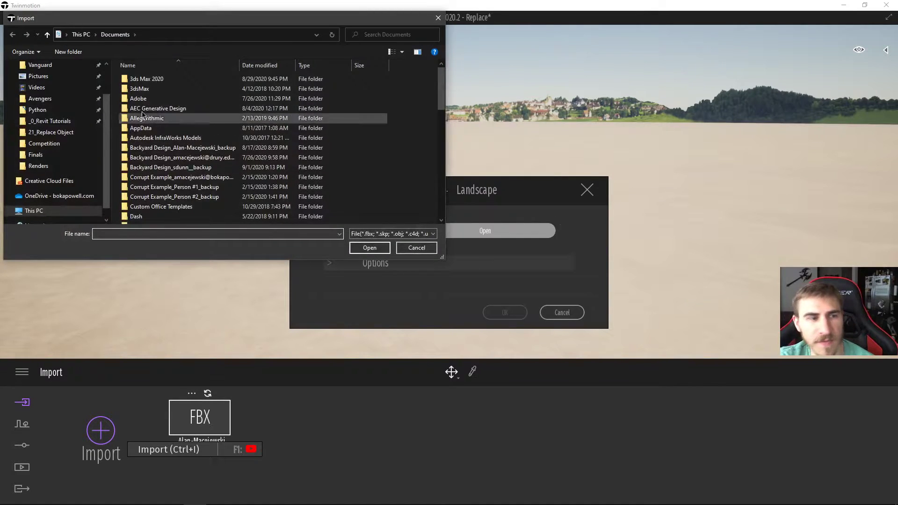
double_click(305, 94)
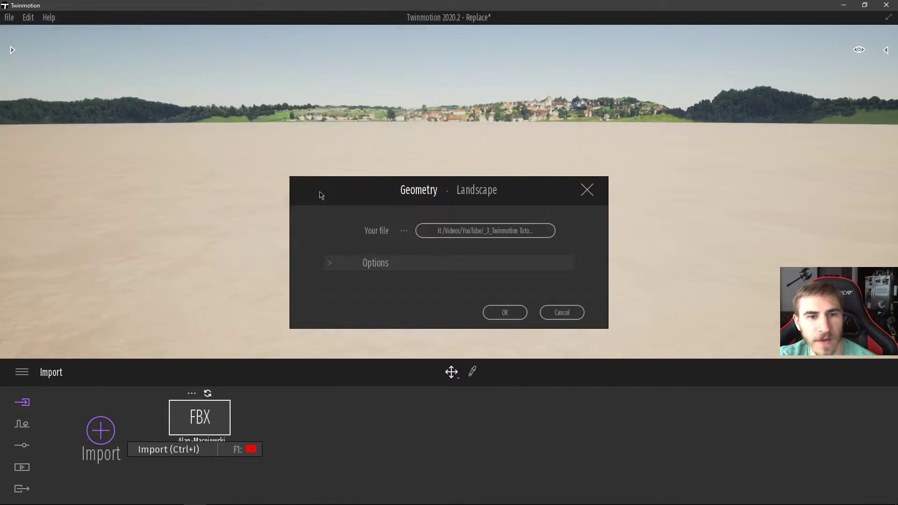
Set the import's Collapse option to Keep hierarchy and enable Fix UVs/texture.
click(365, 263)
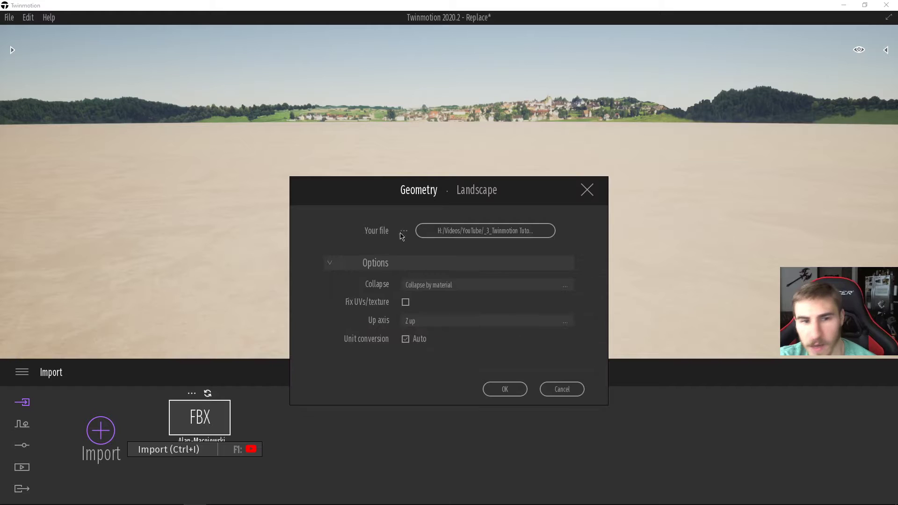
click(437, 286)
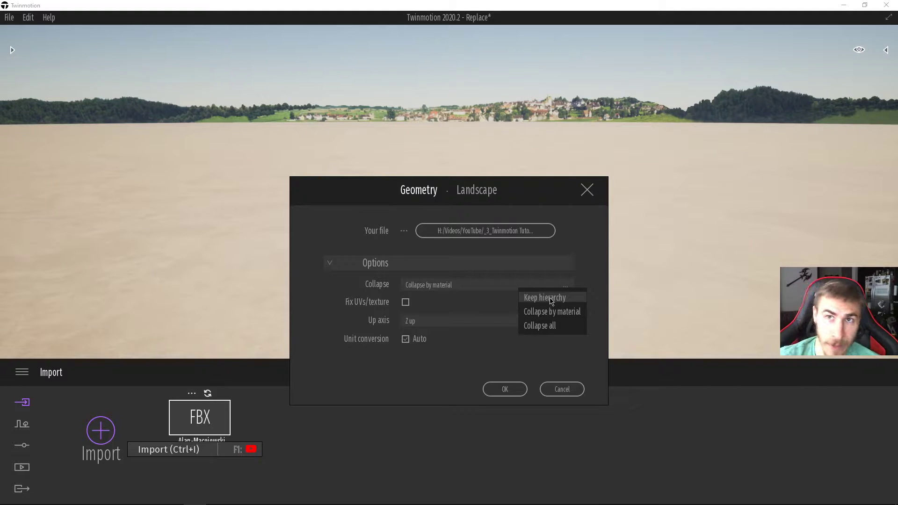
click(539, 299)
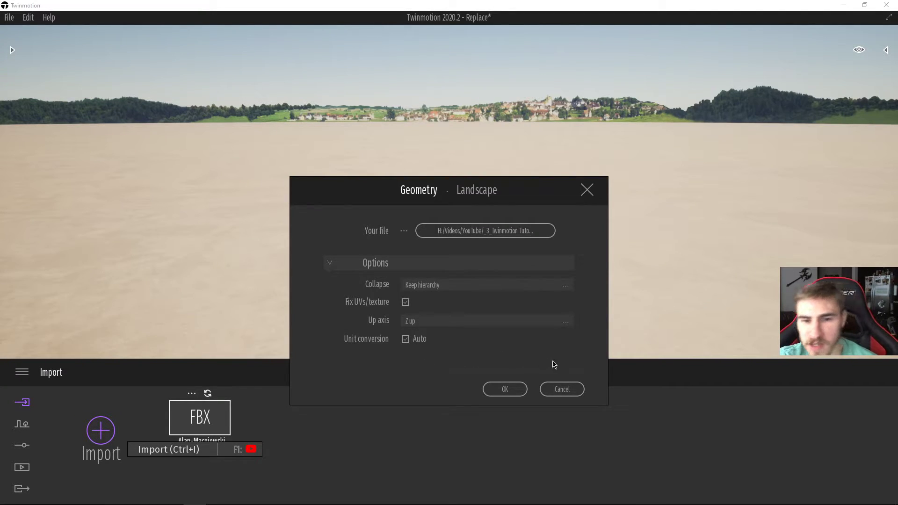
Import the Sample House - Materials model, using the scene materials for all material conflicts.
click(505, 389)
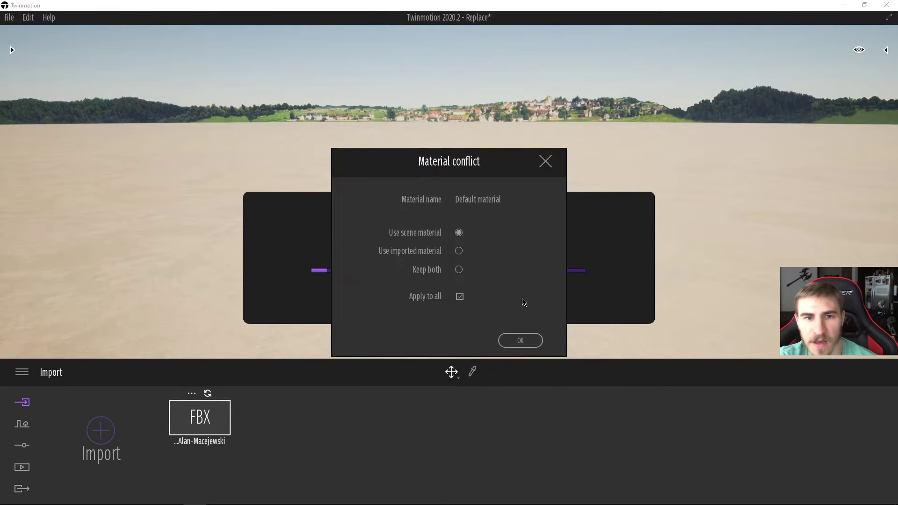
click(520, 341)
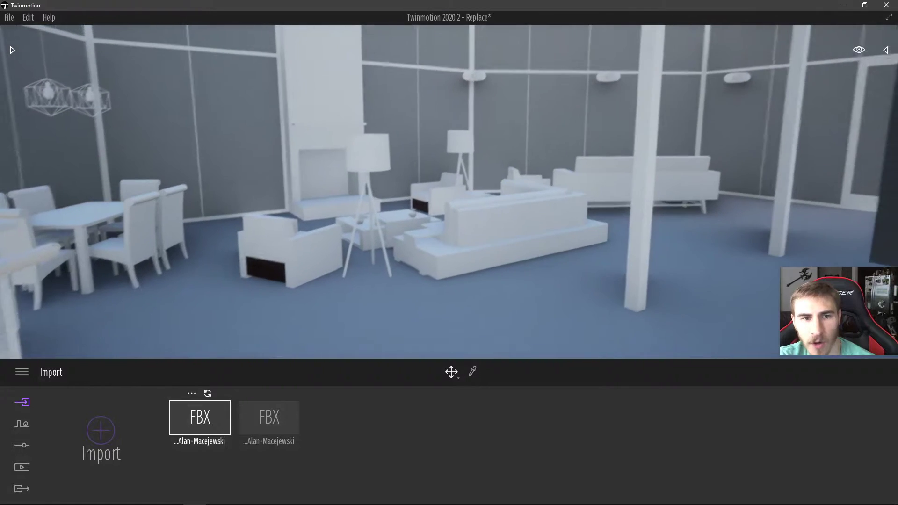
right_drag(531, 309, 532, 299)
right_drag(647, 279, 641, 271)
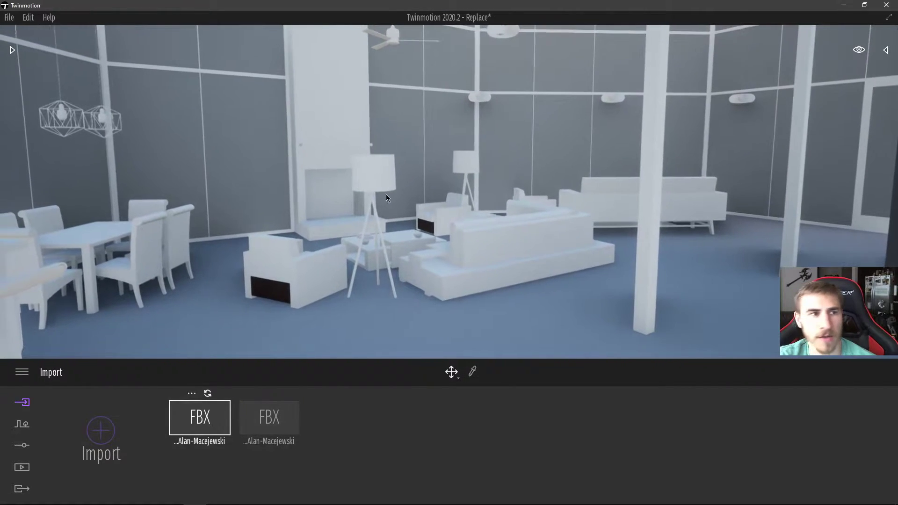
Apply the Two sided glass material from the library's Glass materials to the living room's window panels.
click(14, 51)
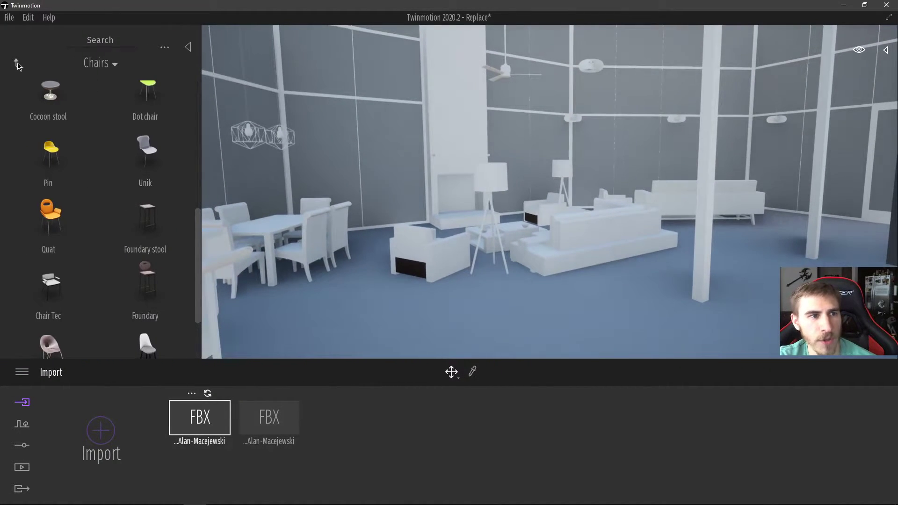
click(18, 63)
click(18, 63)
click(19, 63)
click(50, 122)
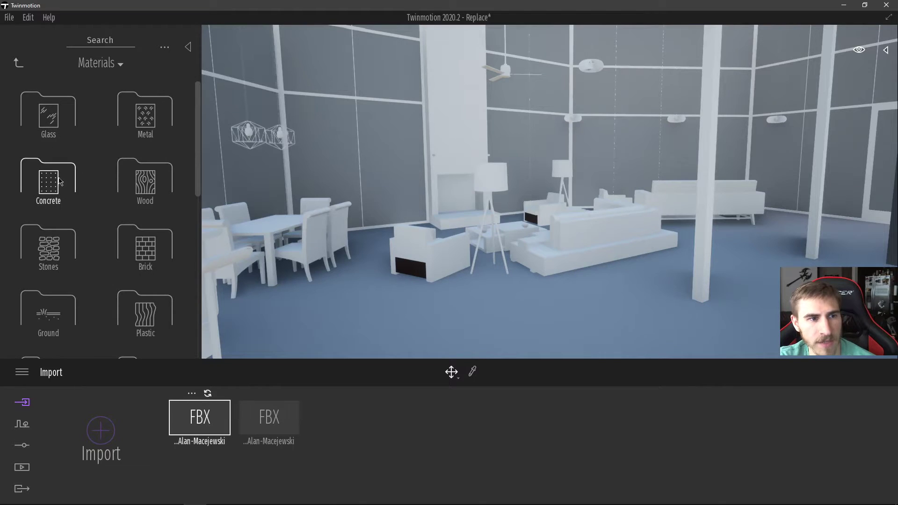
click(140, 185)
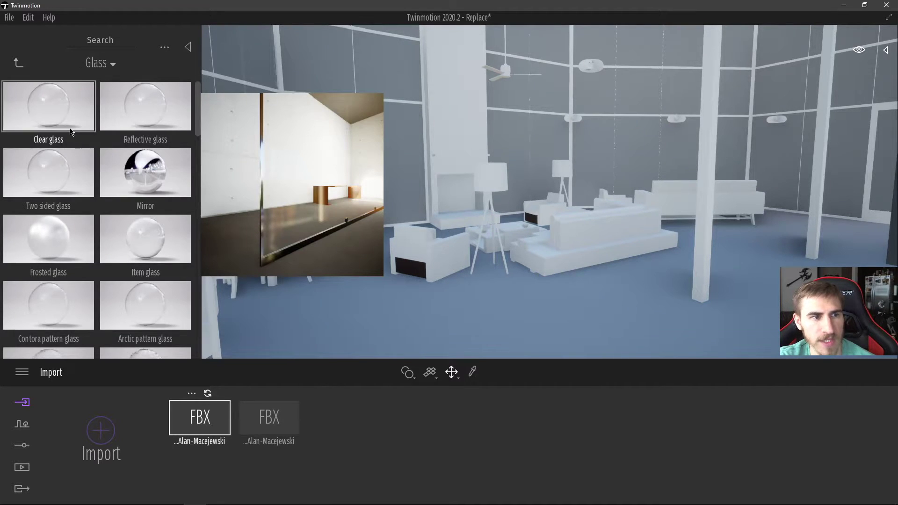
drag(52, 108, 363, 126)
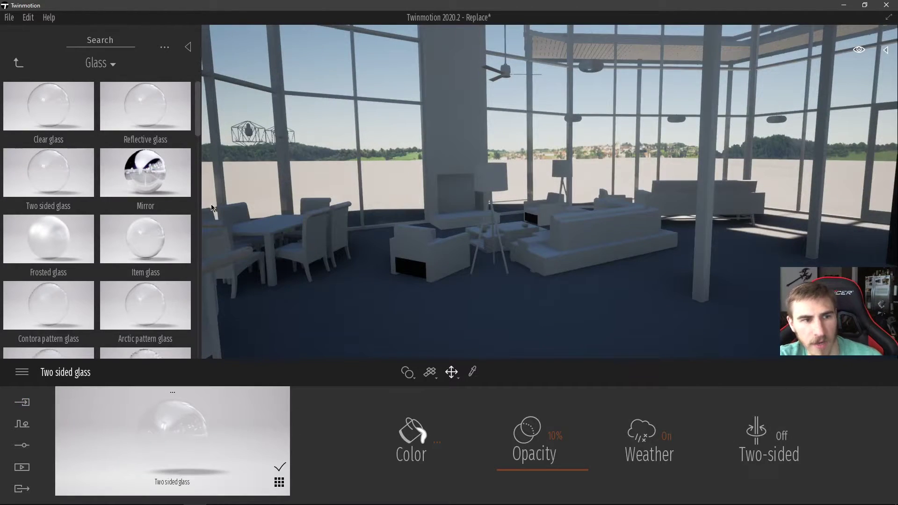
Apply the Polished concrete 01 material to the living room floor and set its scale to 10.
click(16, 62)
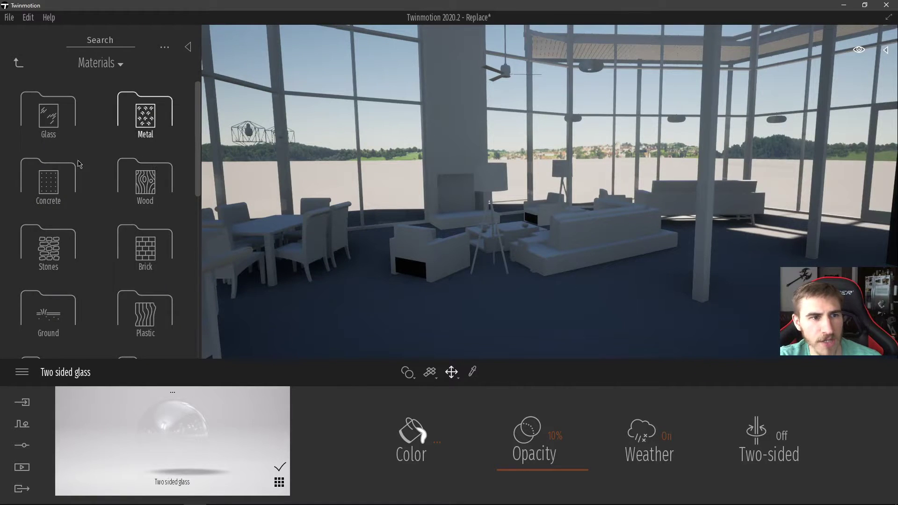
click(48, 176)
scroll(138, 310, down, 3)
drag(55, 257, 468, 309)
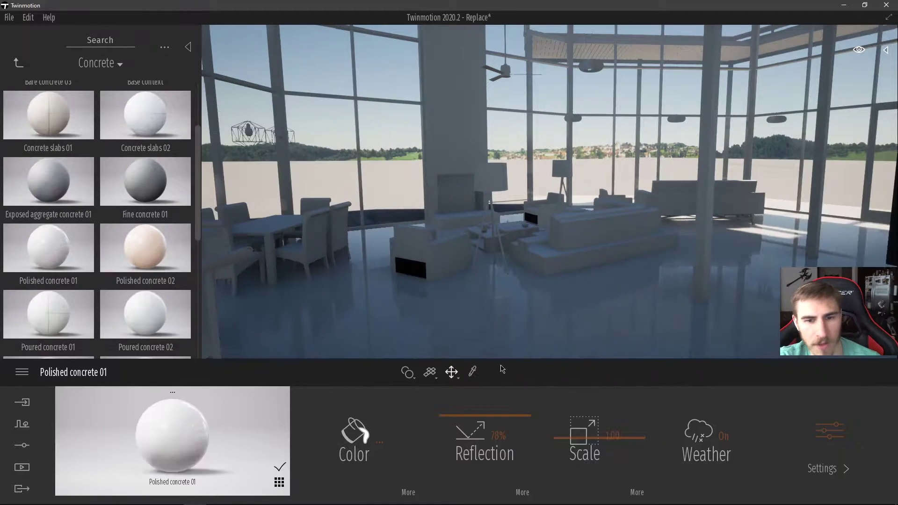
key(BackSpace)
key(BackSpace)
key(BackSpace)
text(0)
key(Return)
Apply the Grass 4 material from the Nature ground materials to the terrain outside and set its scale to 10.
key(w)
right_drag(533, 299, 468, 287)
click(18, 63)
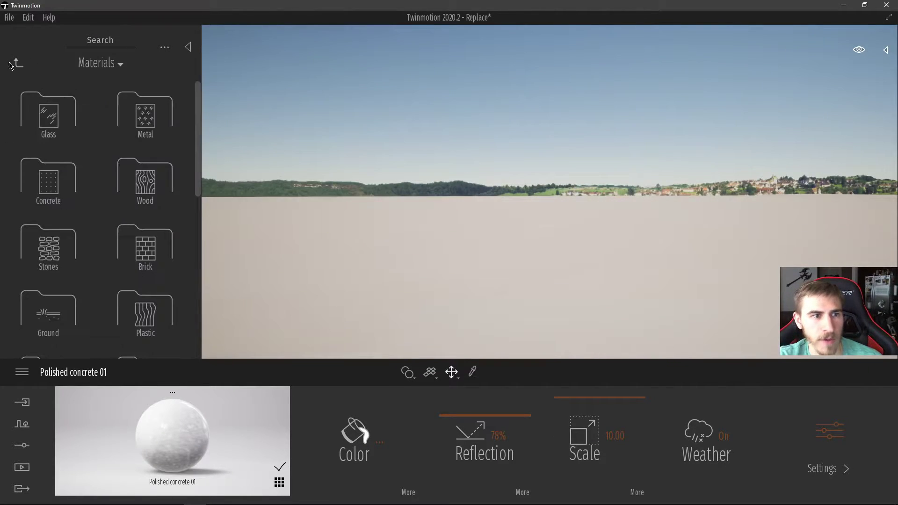
click(59, 302)
click(54, 138)
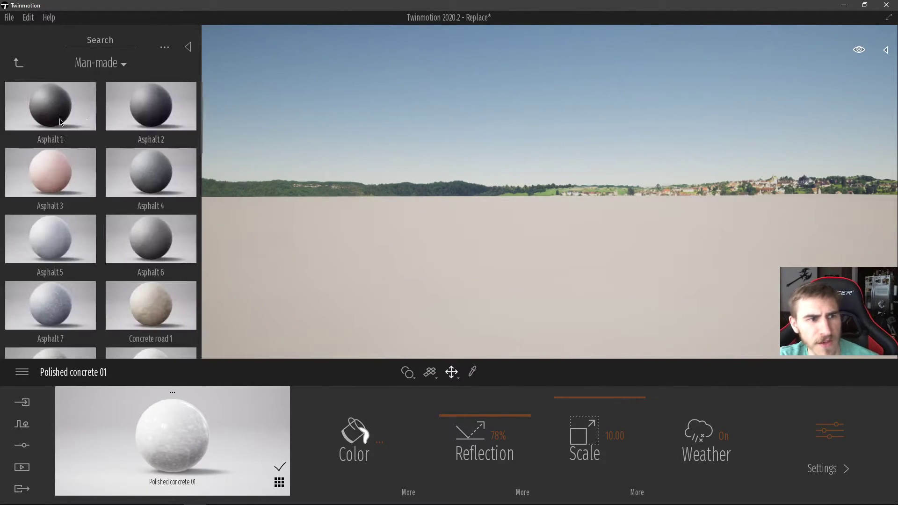
click(19, 62)
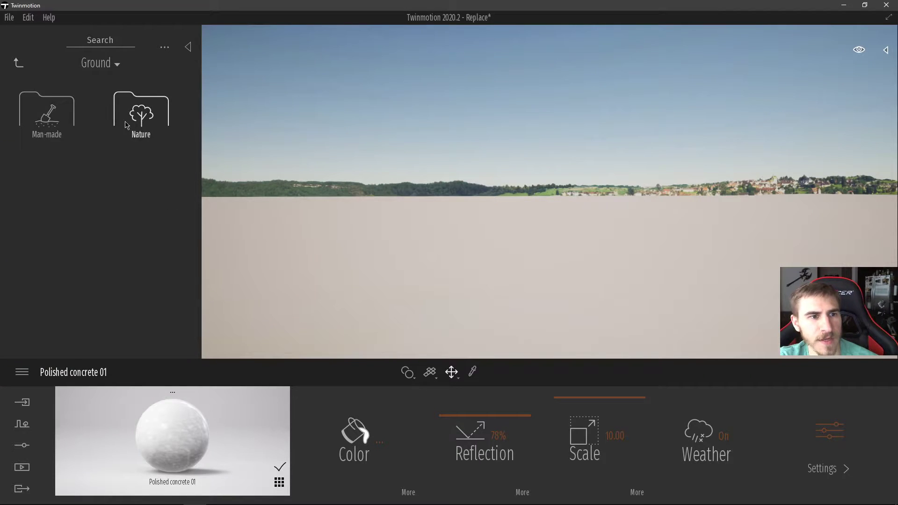
click(141, 112)
drag(145, 173, 540, 333)
click(613, 436)
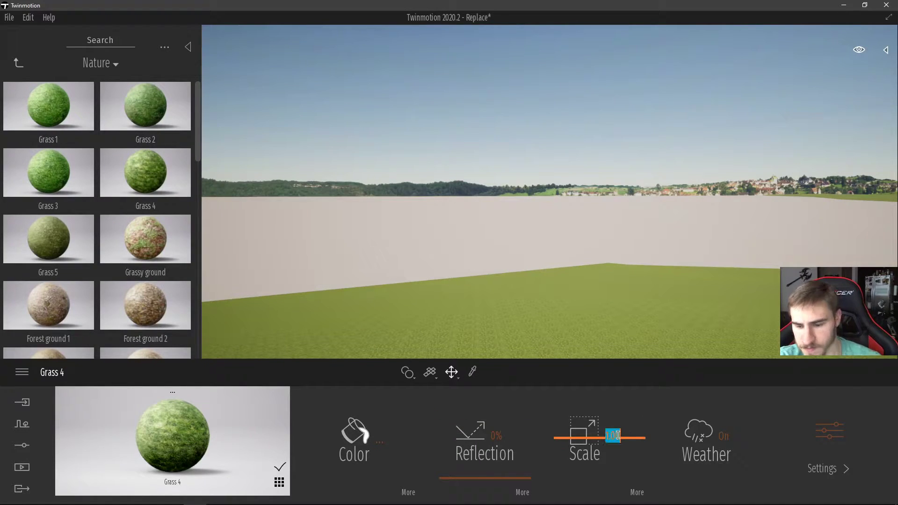
text(10)
key(Return)
Apply the Lake 02 water material to the flat ground beyond the grass.
click(18, 63)
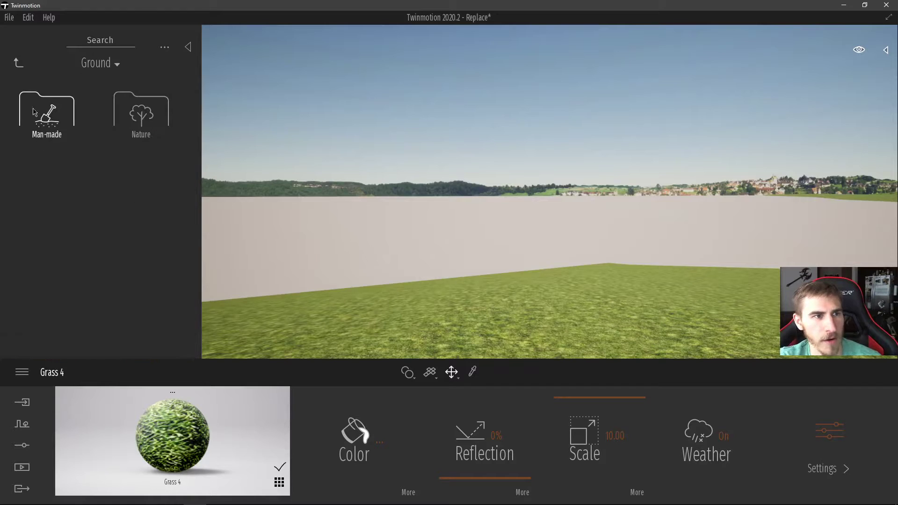
click(18, 63)
scroll(80, 228, down, 6)
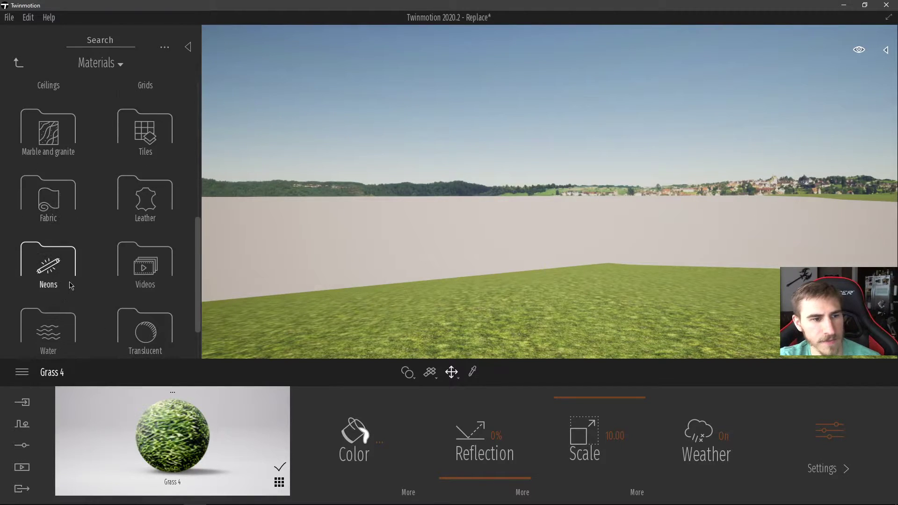
click(61, 258)
drag(150, 238, 520, 233)
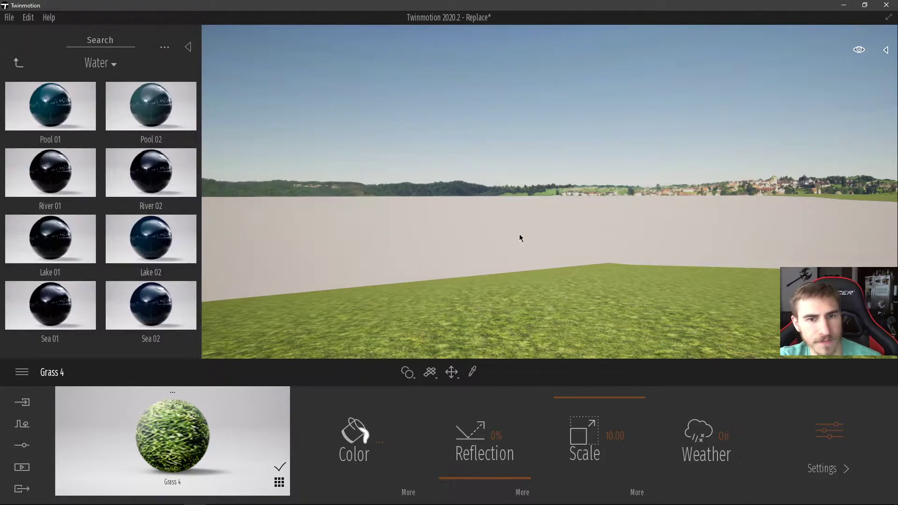
key(s)
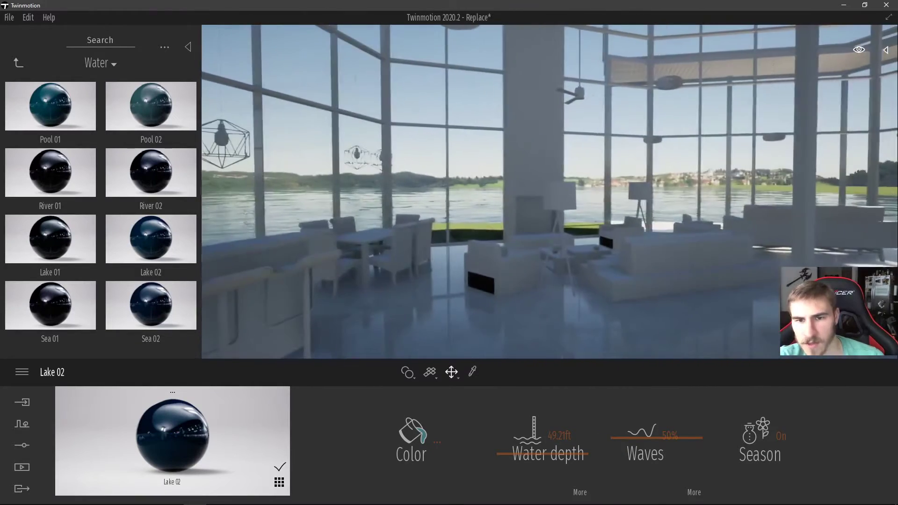
Select the armchair beside the nearest floor lamp and open object replacement for its sofa-2_2494 entry in the scene graph.
key(w)
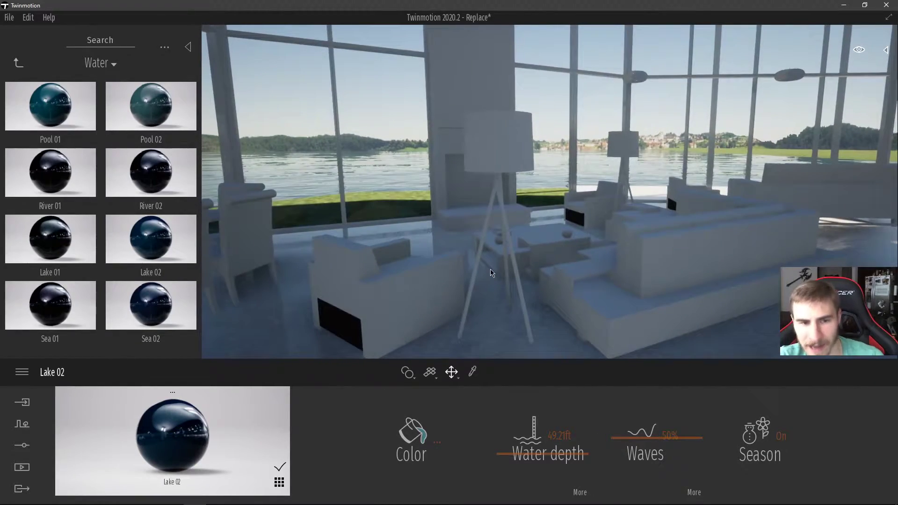
click(415, 298)
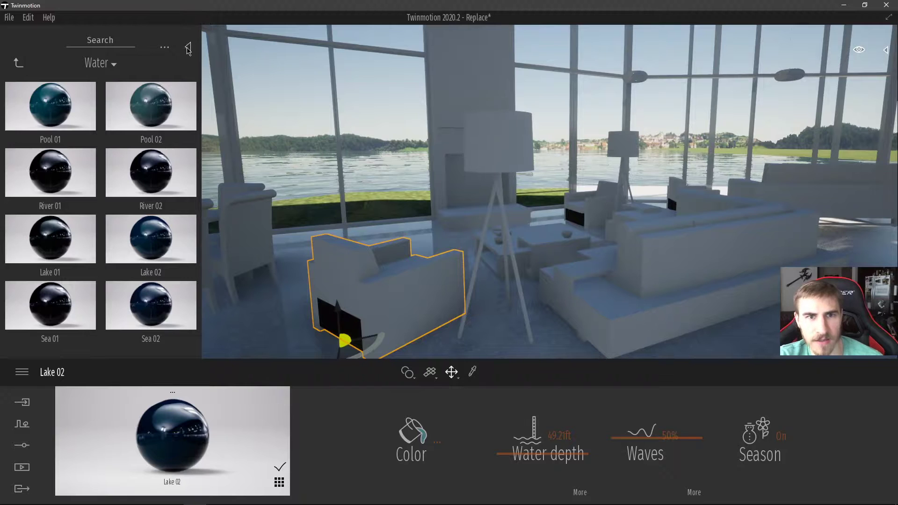
click(187, 47)
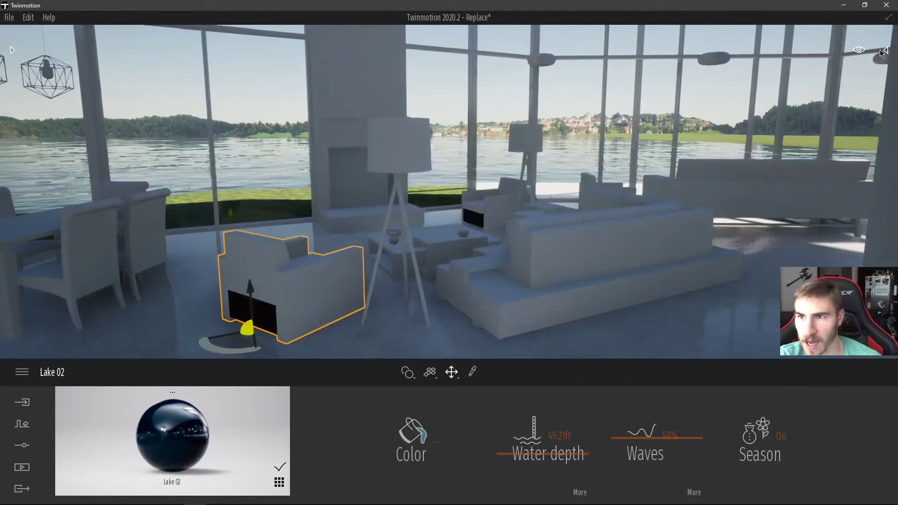
click(885, 50)
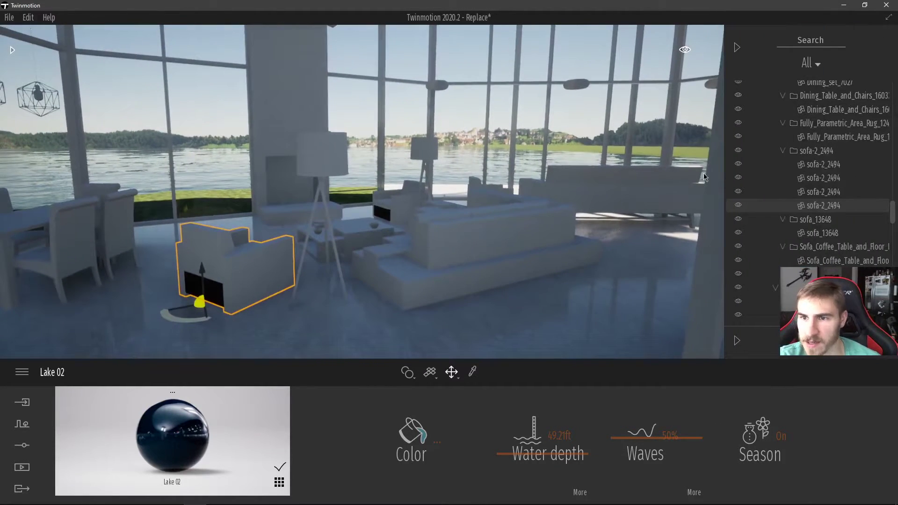
right_click(805, 210)
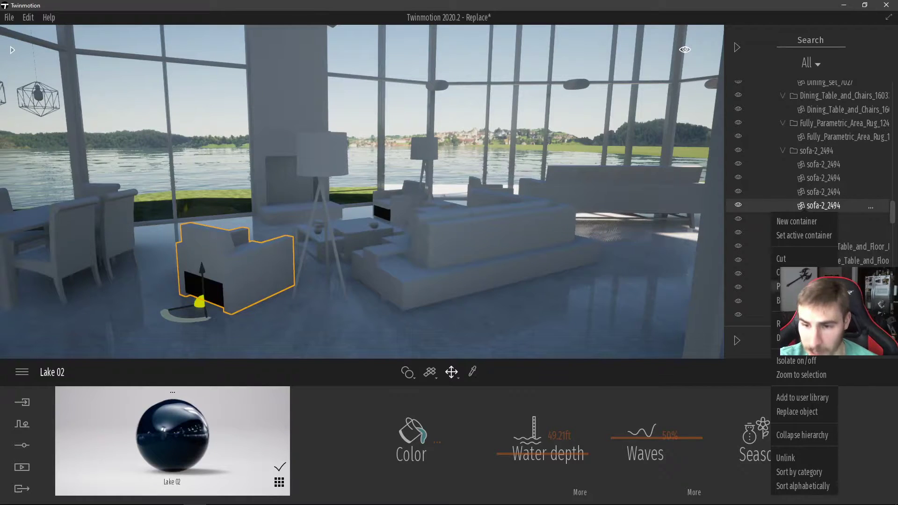
click(798, 411)
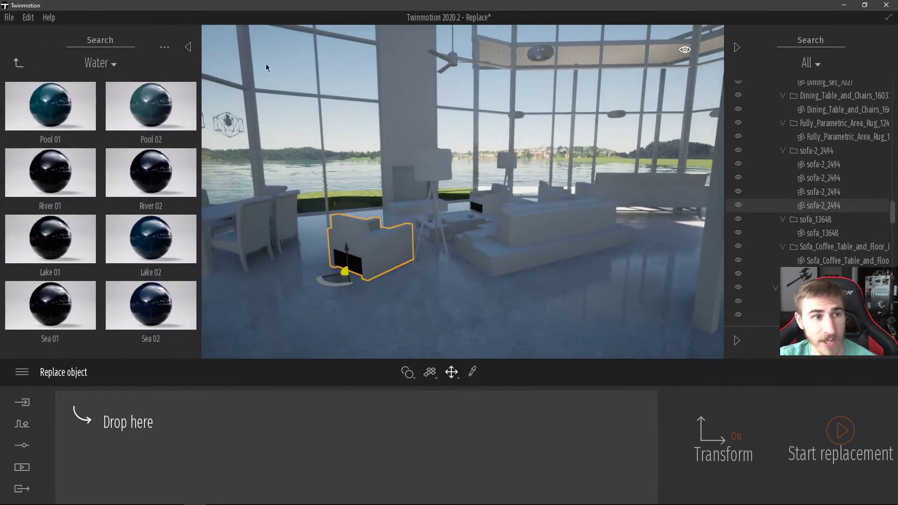
Add the Quat chair from the library's Home living room chairs as the armchair's replacement object.
click(19, 65)
click(50, 180)
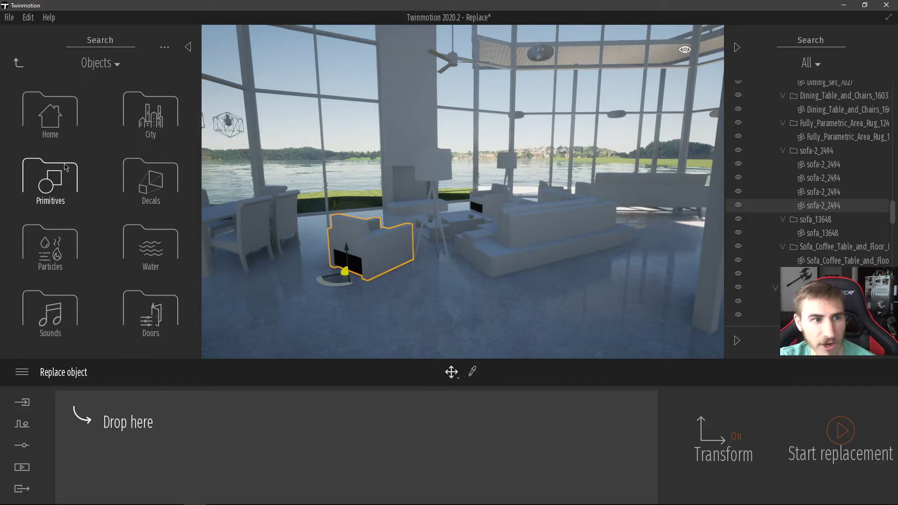
click(52, 112)
click(55, 112)
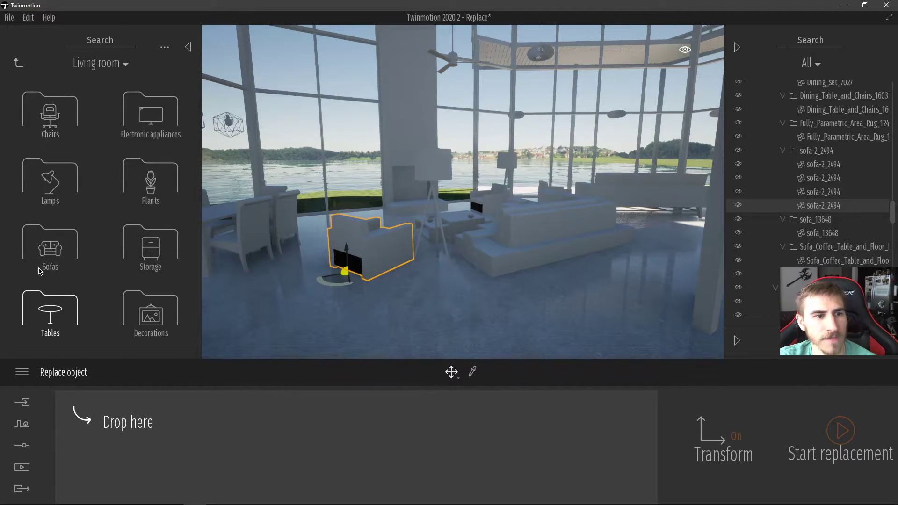
click(61, 203)
click(18, 64)
click(57, 117)
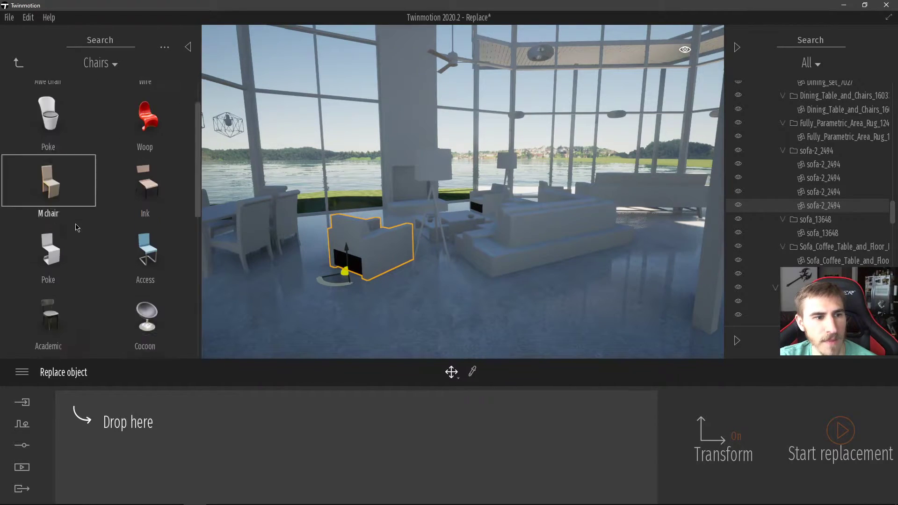
scroll(51, 196, down, 5)
drag(58, 312, 421, 459)
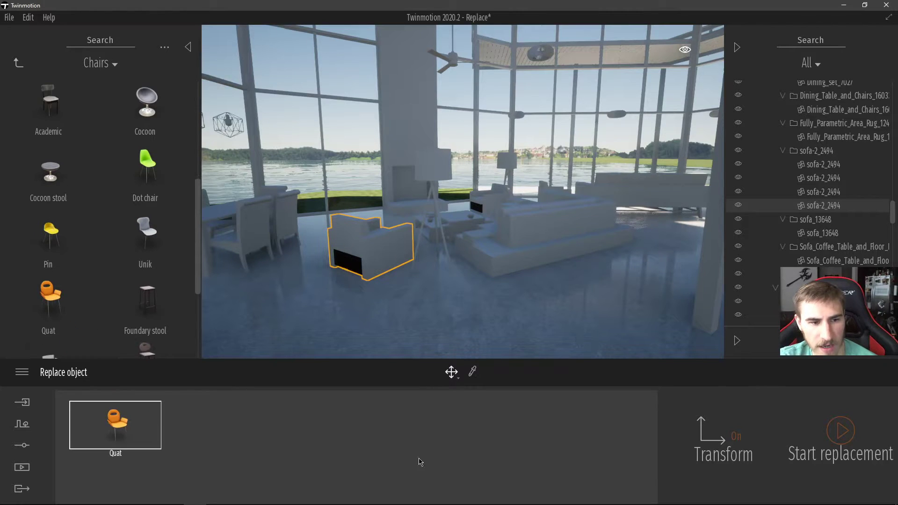
Run the replacement and rotate the new Quat chair to face the coffee table.
click(841, 430)
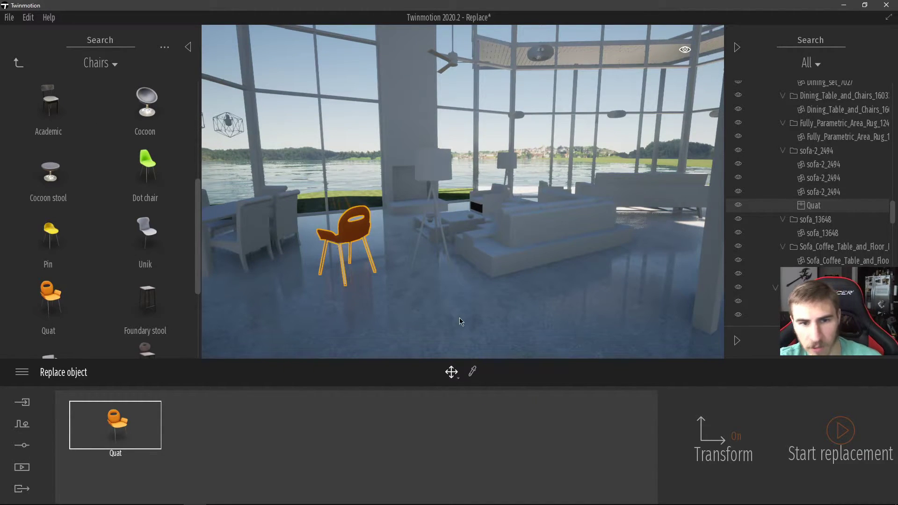
click(340, 239)
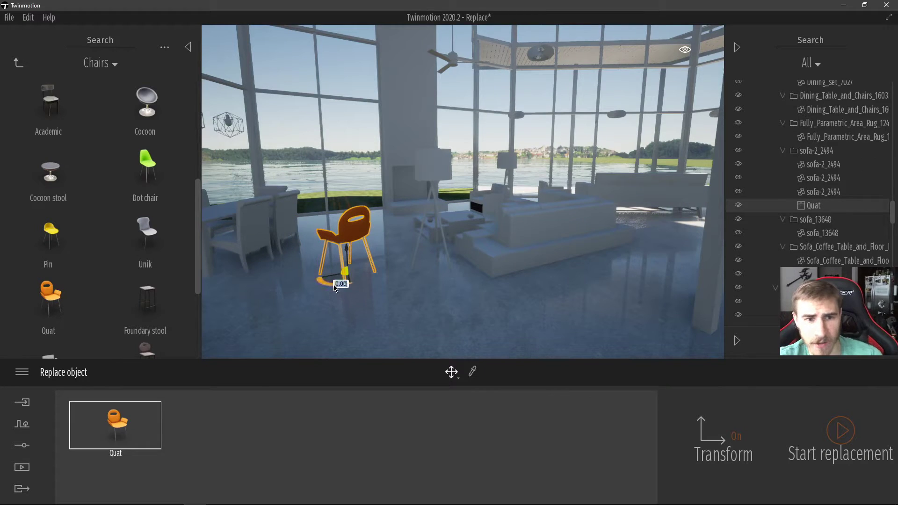
drag(334, 286, 342, 283)
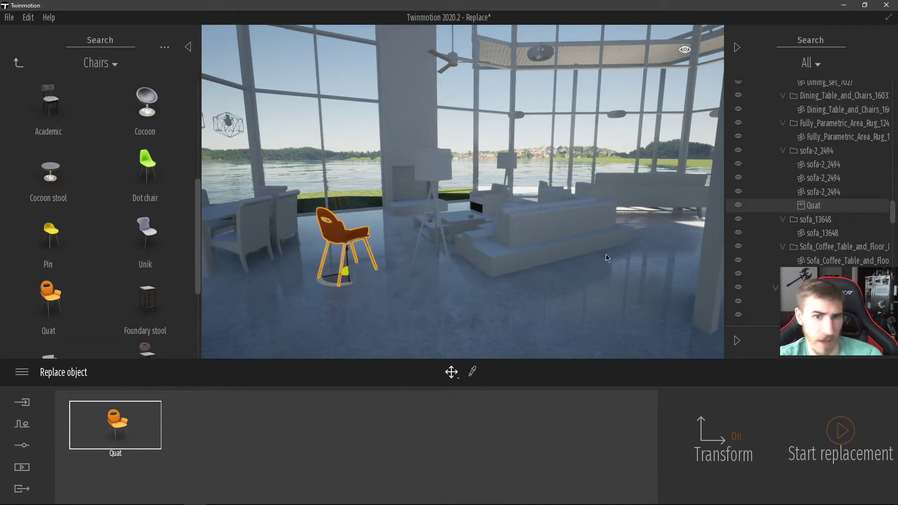
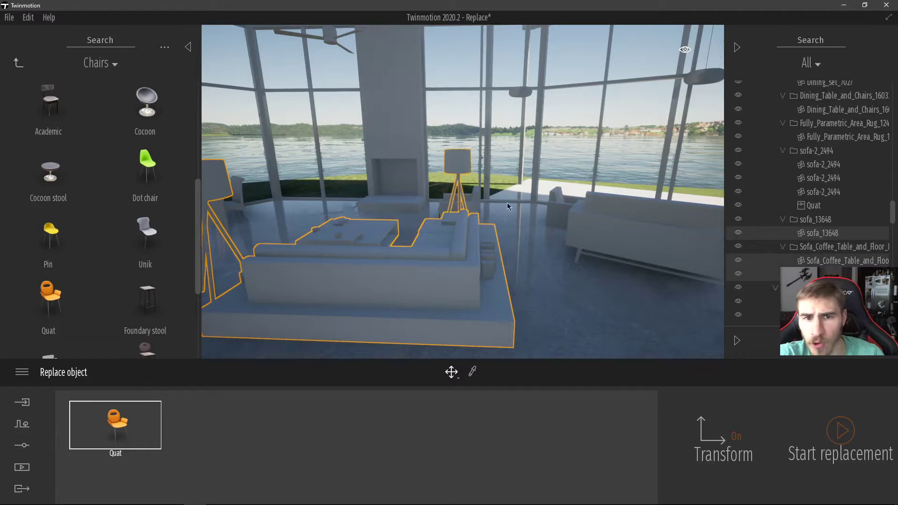
Add the two far armchairs and the long couch to the selected furniture, and open object replacement for the whole selection.
ctrl+click(474, 200)
ctrl+click(560, 212)
ctrl+click(614, 233)
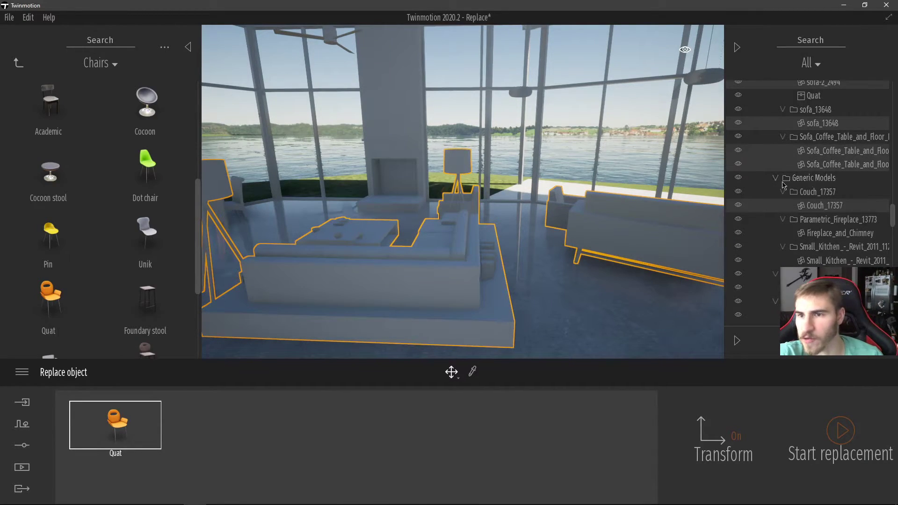
right_click(801, 155)
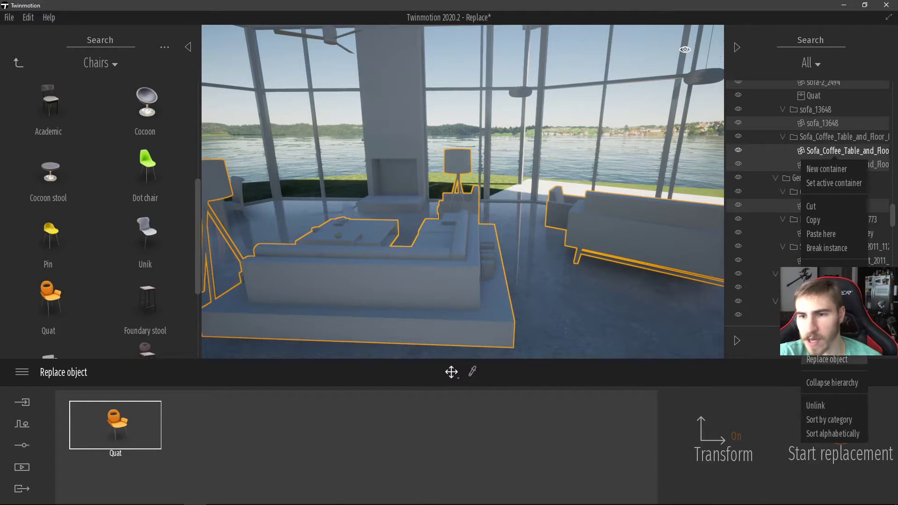
click(822, 360)
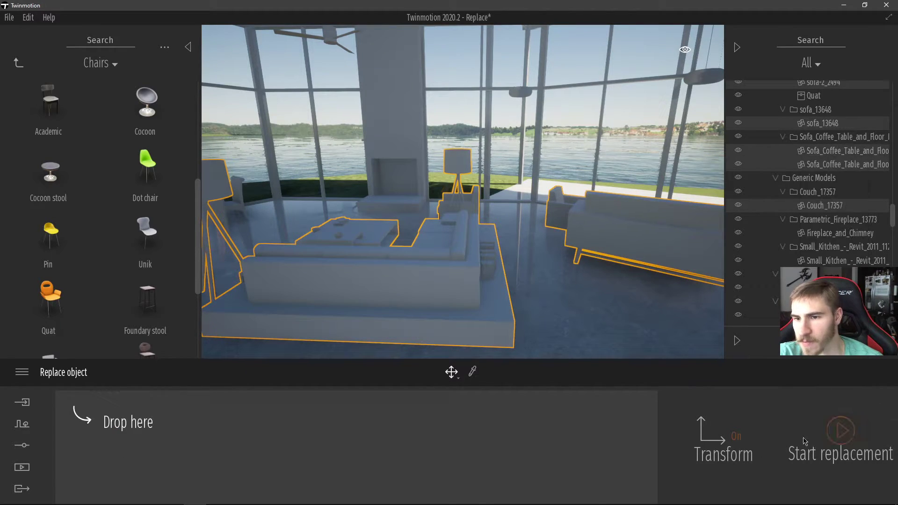
mouse_move(359, 224)
right_down()
mouse_move(320, 229)
mouse_move(360, 224)
right_up()
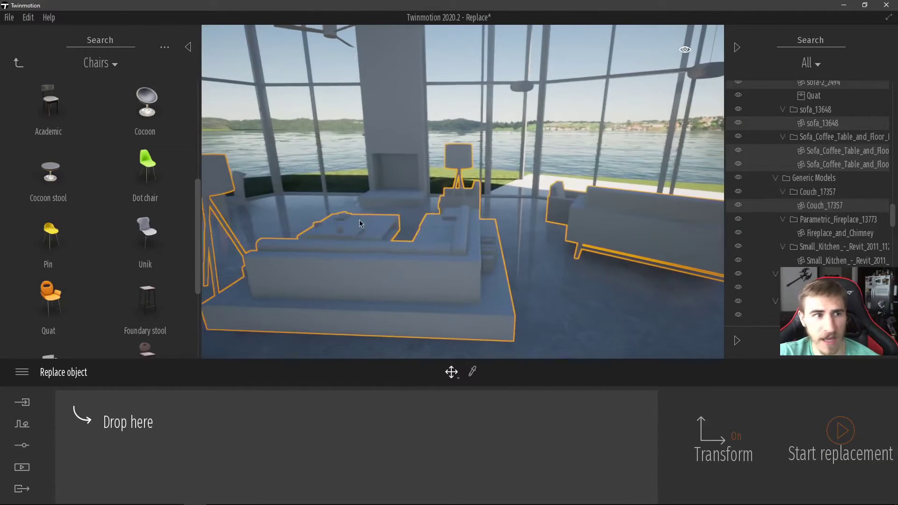
Add the Curved tv, Laptop open and Black speaker from the library's living room electronic appliances as replacement objects.
click(18, 64)
click(18, 64)
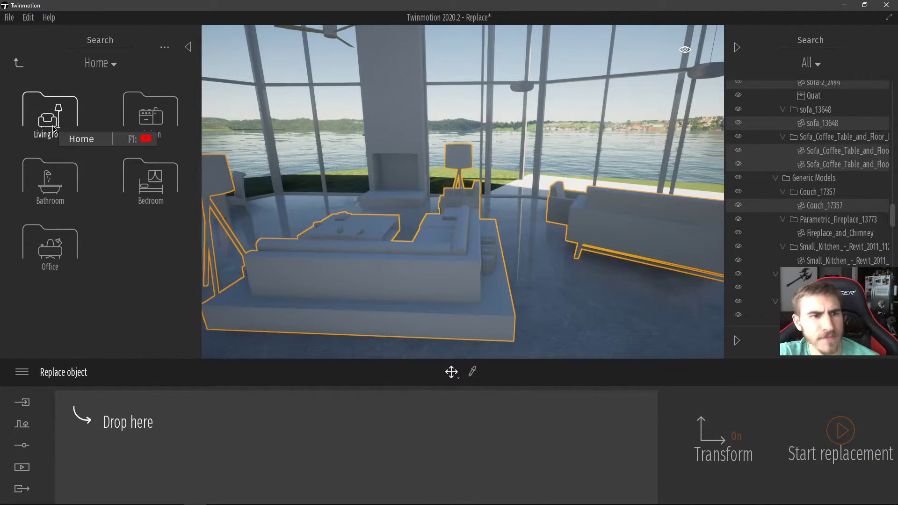
click(57, 130)
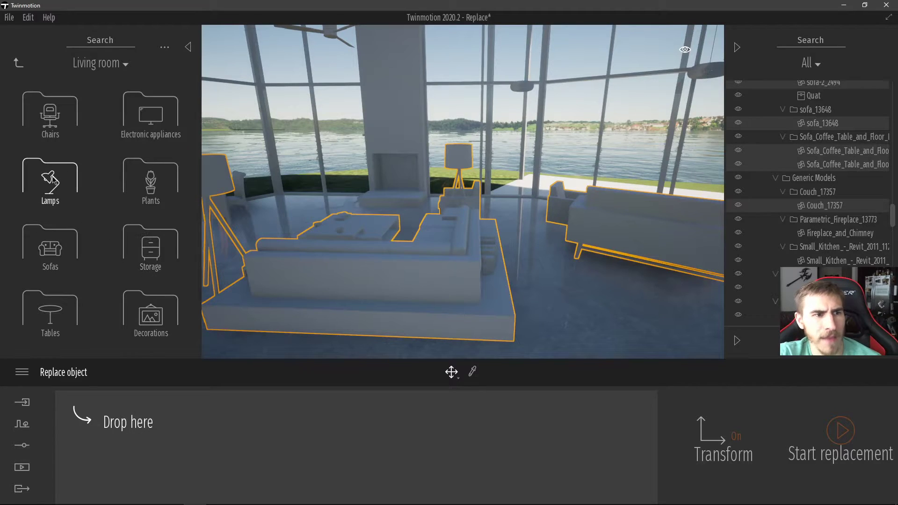
click(141, 133)
drag(48, 169, 127, 432)
drag(140, 273, 227, 431)
scroll(115, 255, down, 1)
scroll(120, 243, up, 2)
scroll(171, 308, down, 1)
drag(146, 191, 302, 433)
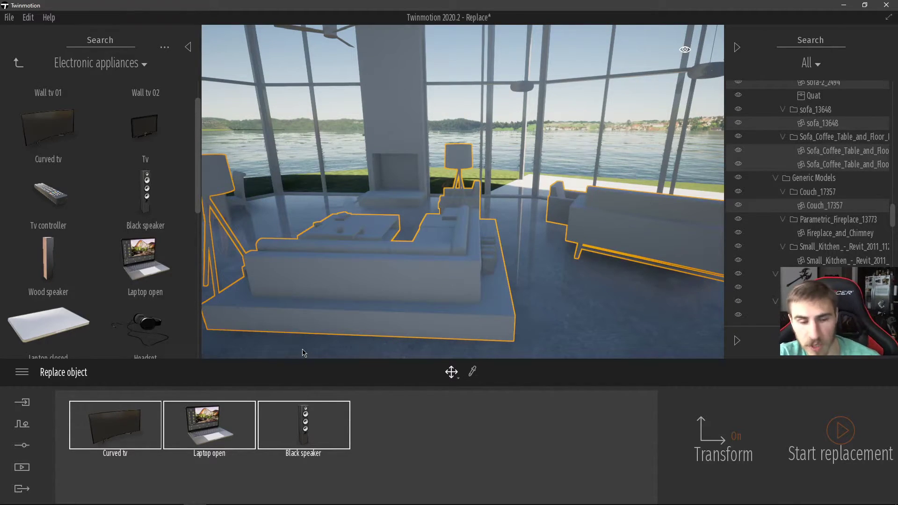
Run the replacement on the selected furniture several times to try random mixes of the three electronic appliances.
click(841, 430)
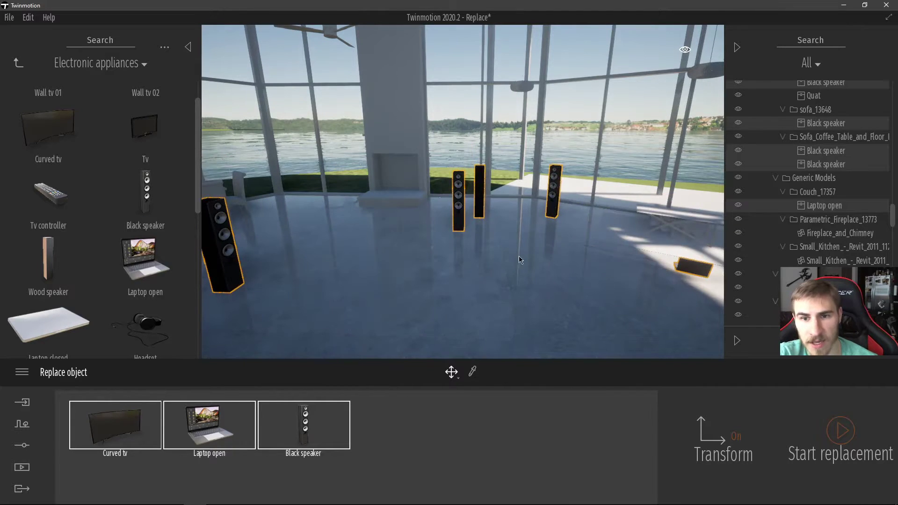
right_drag(463, 192, 423, 195)
right_drag(352, 179, 403, 173)
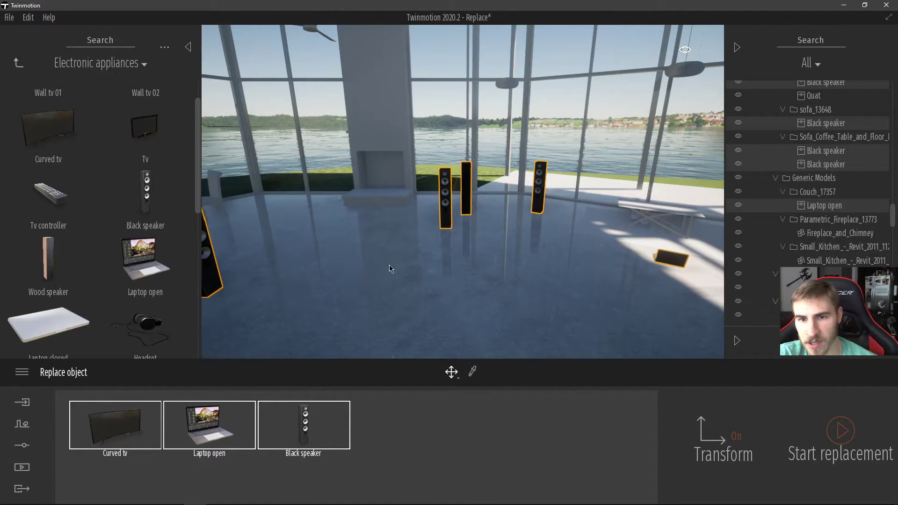
right_drag(389, 265, 364, 264)
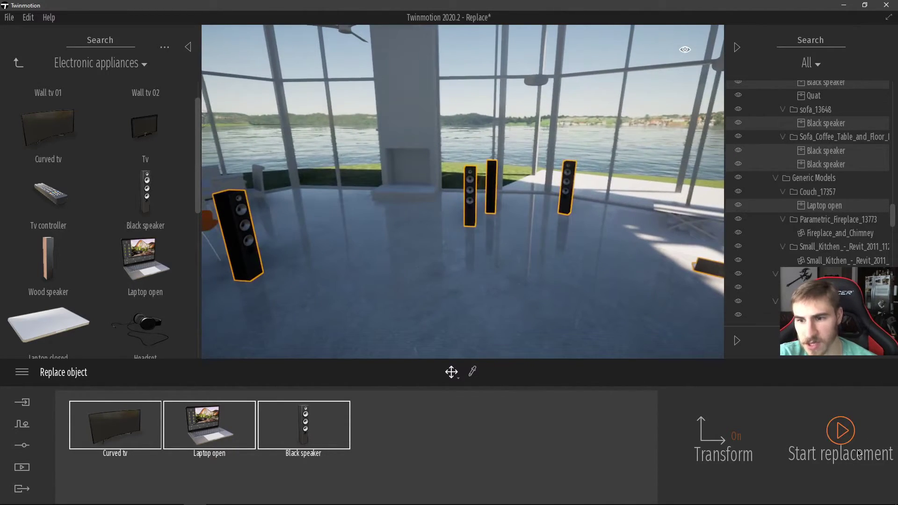
click(846, 446)
click(841, 438)
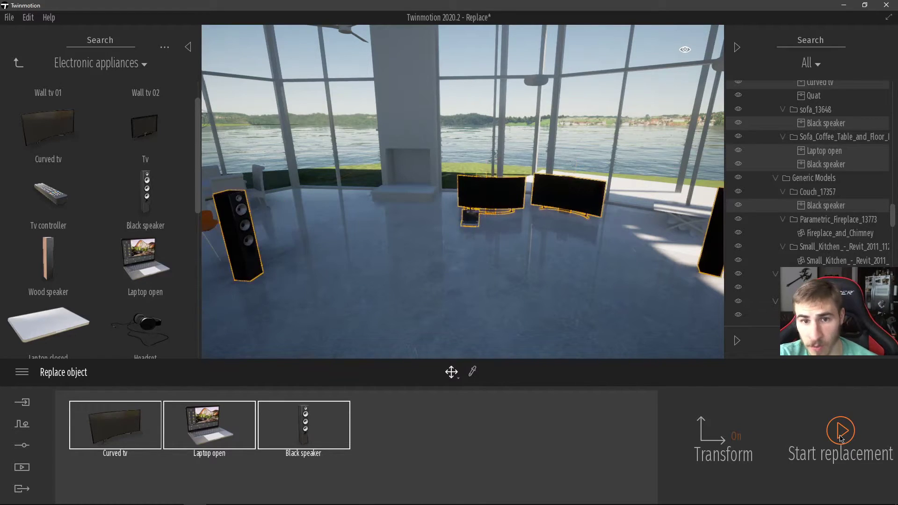
click(841, 439)
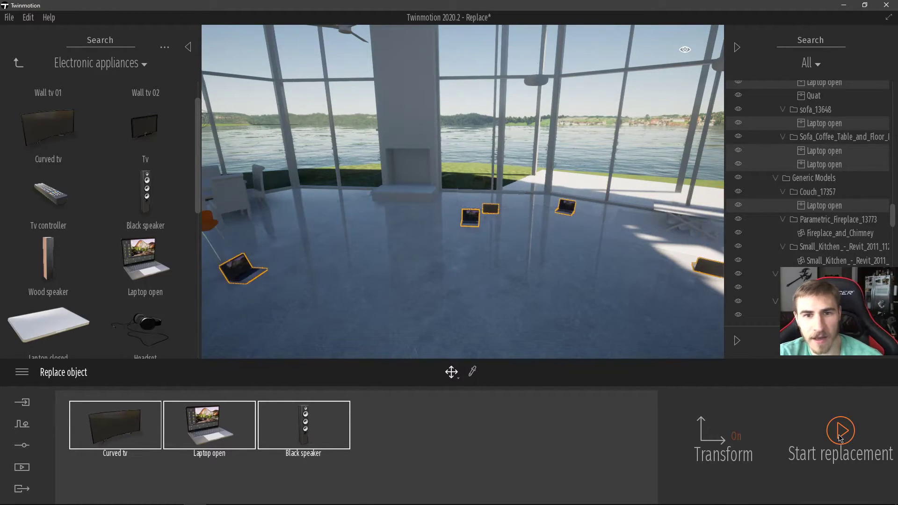
click(841, 438)
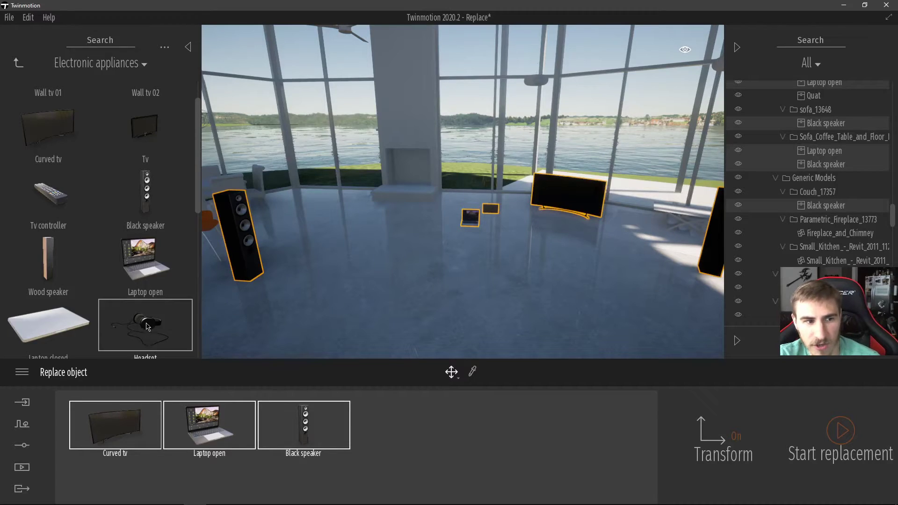
Add Keyboard 01 and Drone 01 hovering to the set of replacement objects.
scroll(88, 248, down, 5)
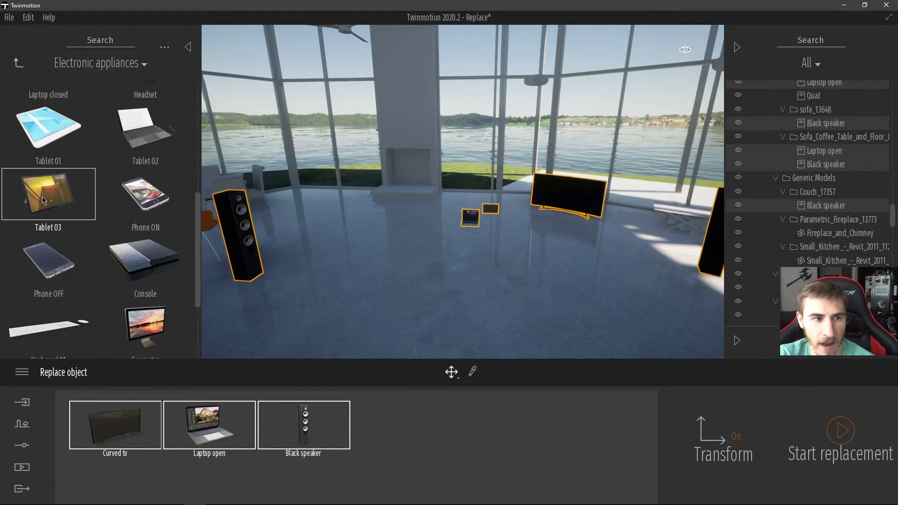
scroll(44, 201, down, 1)
drag(50, 262, 461, 423)
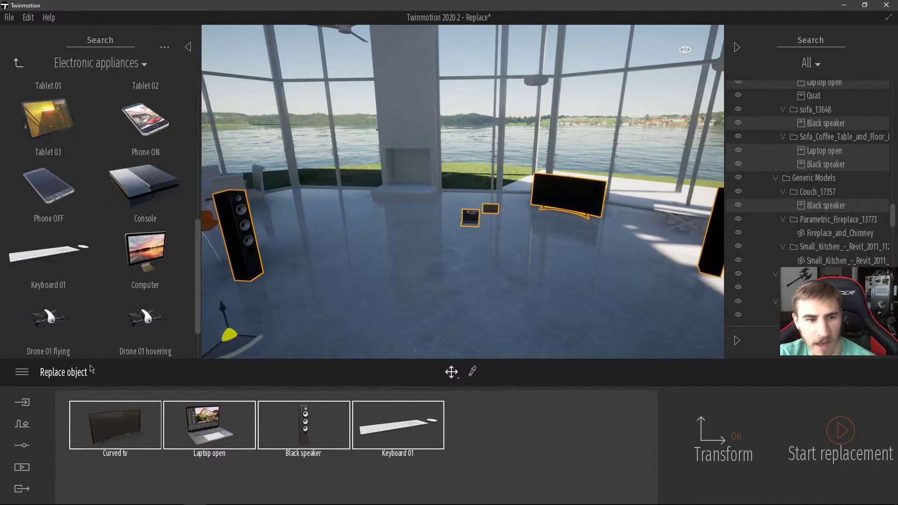
scroll(144, 257, down, 1)
drag(145, 253, 493, 424)
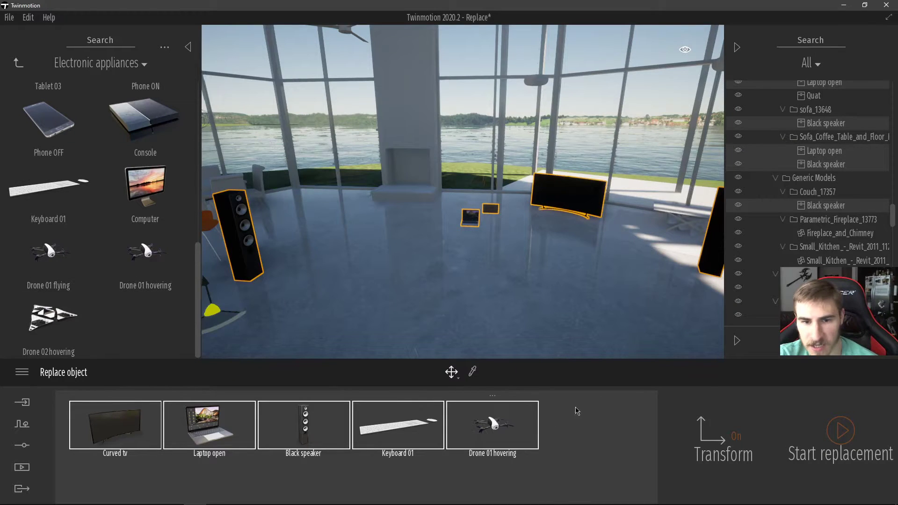
Run the replacement repeatedly on the selected furniture to try random mixes of all five objects.
click(837, 432)
click(827, 443)
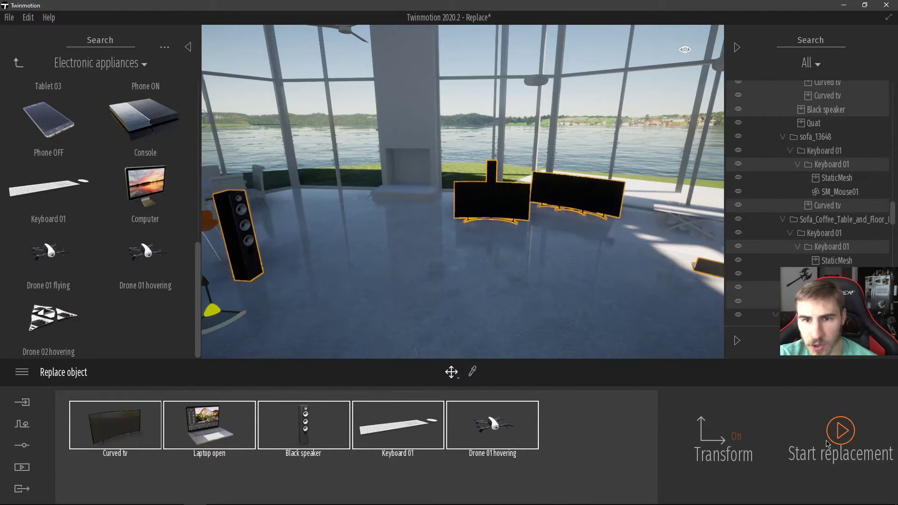
click(833, 443)
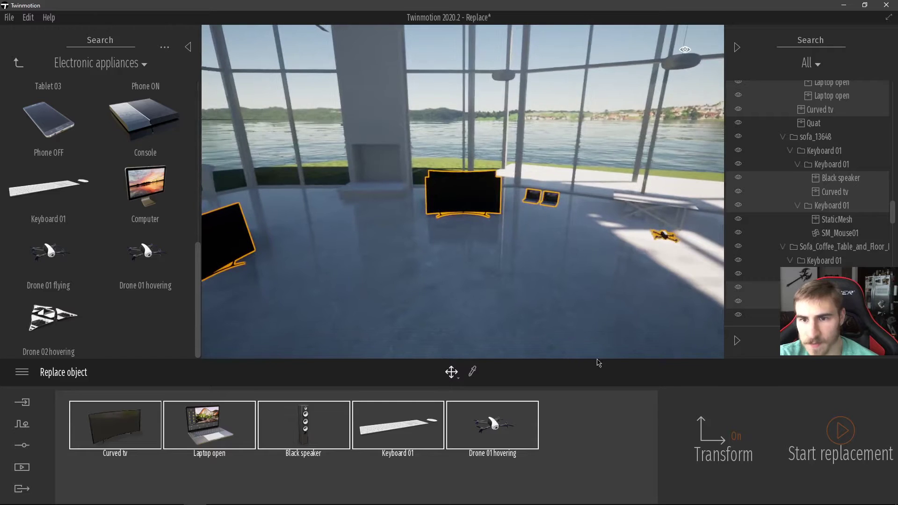
click(840, 442)
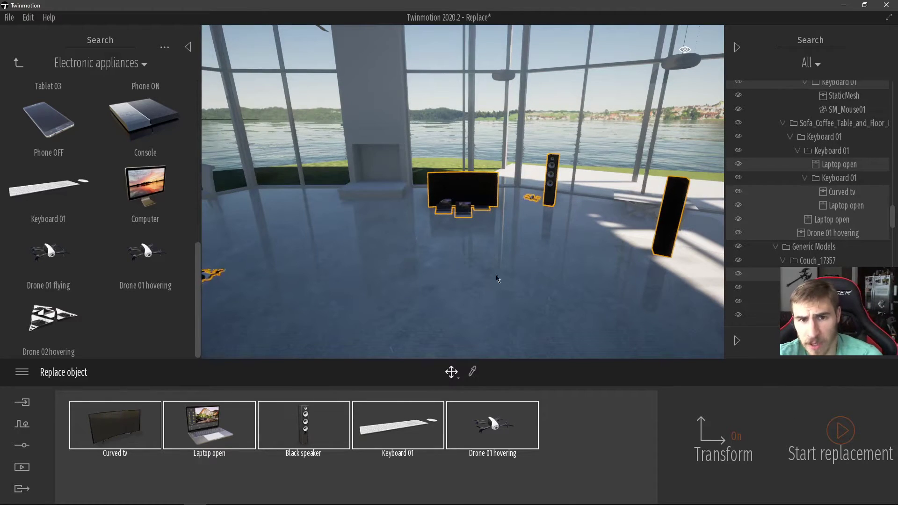
click(844, 441)
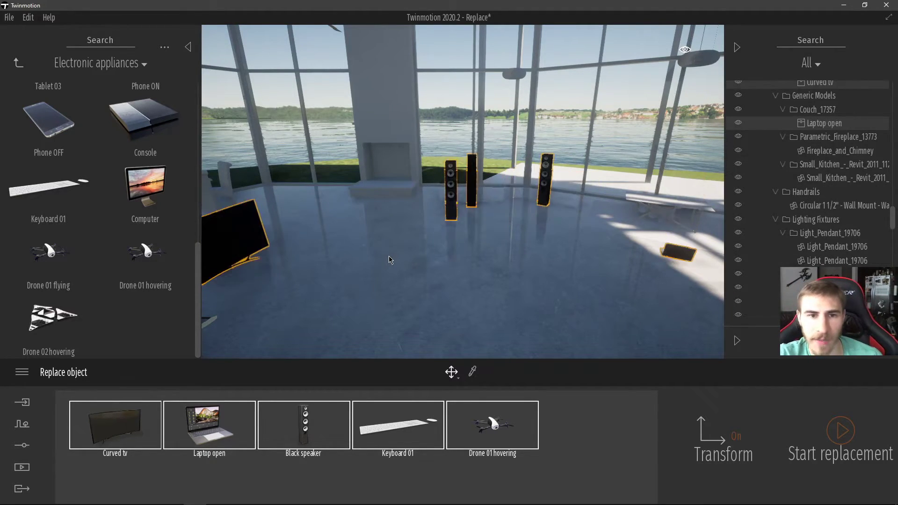
Undo the test replacements on the selected living room furniture.
key(s)
right_drag(400, 203, 397, 215)
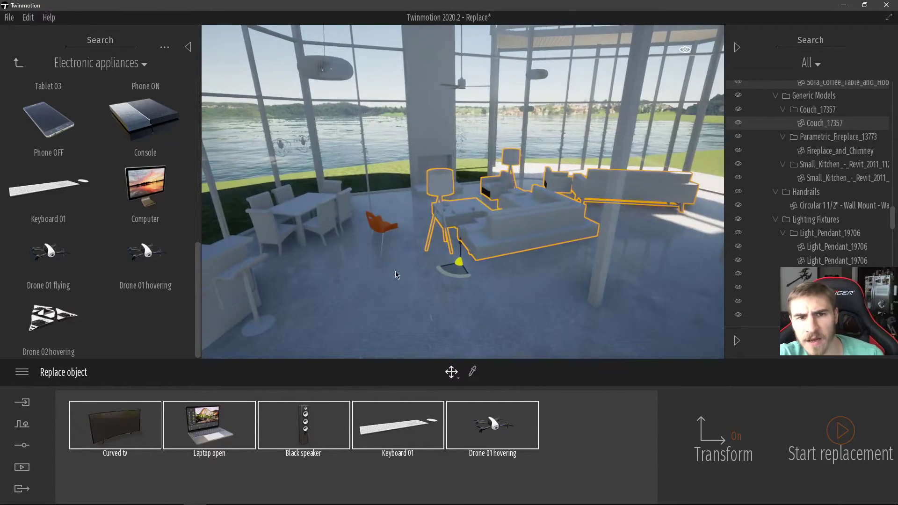
key(w)
right_drag(395, 272, 410, 276)
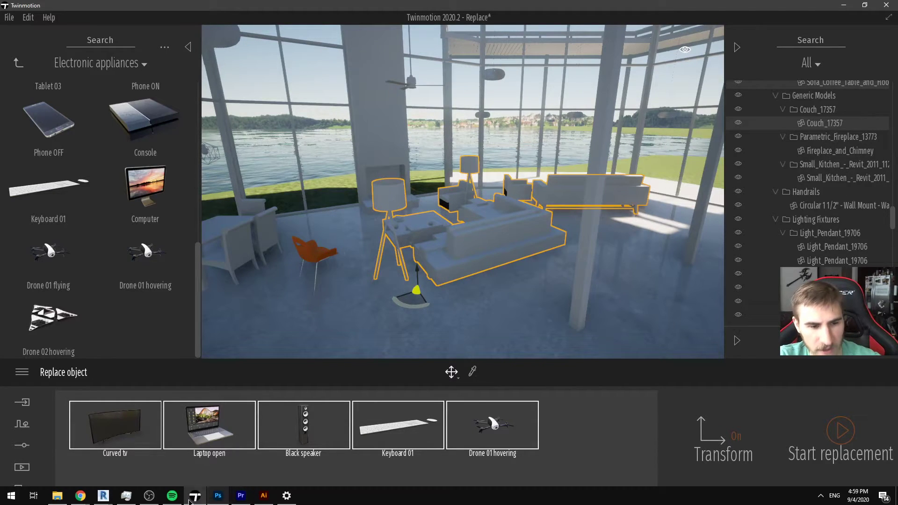
Switch to Revit and close the Twinmotion Export dialog over the 3D view.
mouse_move(103, 496)
click(130, 454)
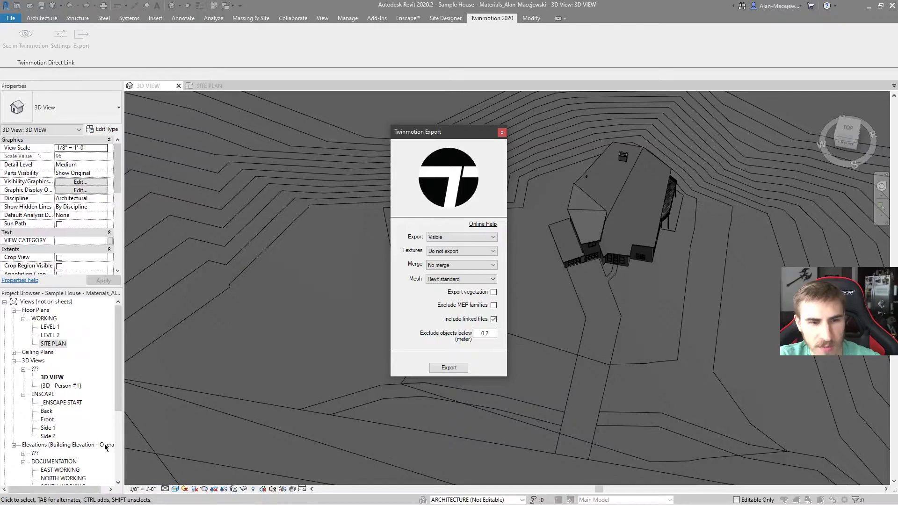
click(501, 133)
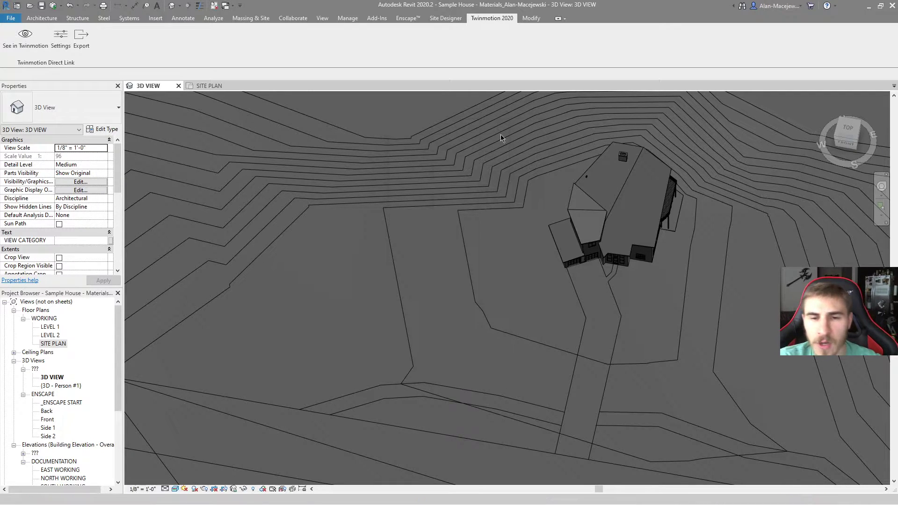
click(525, 176)
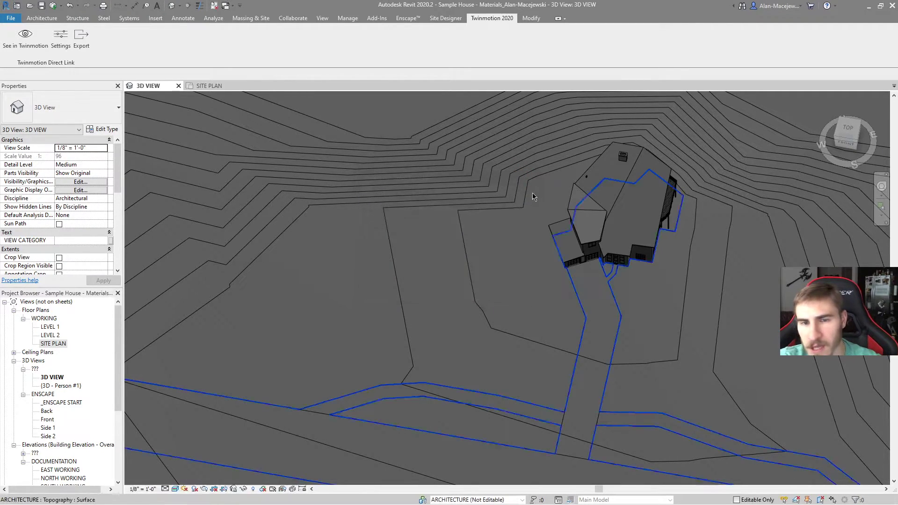
middle_drag(567, 312, 506, 237)
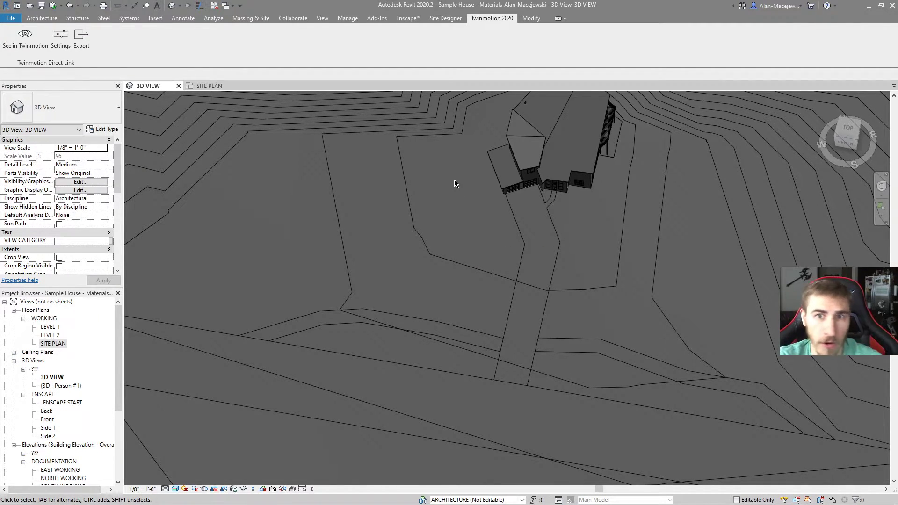
shift+middle_drag(689, 246, 543, 267)
Export the Revit model for Twinmotion, overwriting the existing Sample House - Materials file in the 21_Replace Object folder.
click(42, 18)
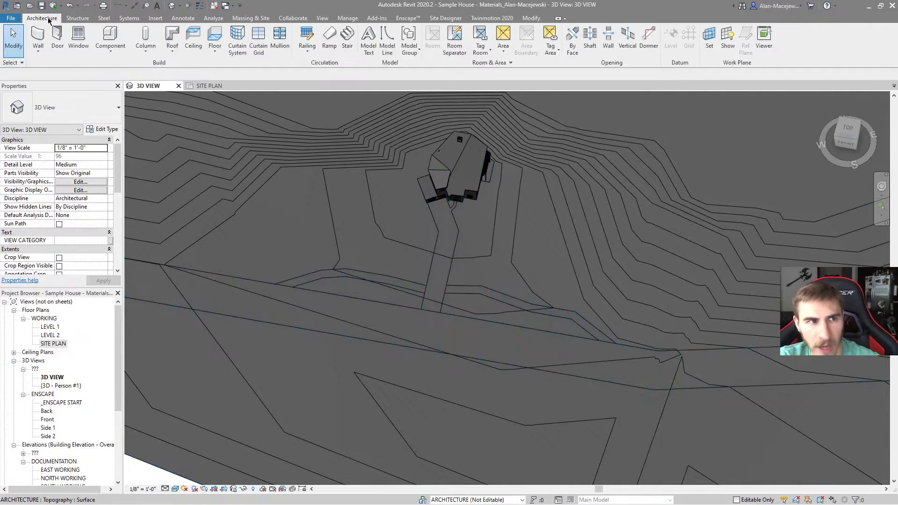
click(100, 39)
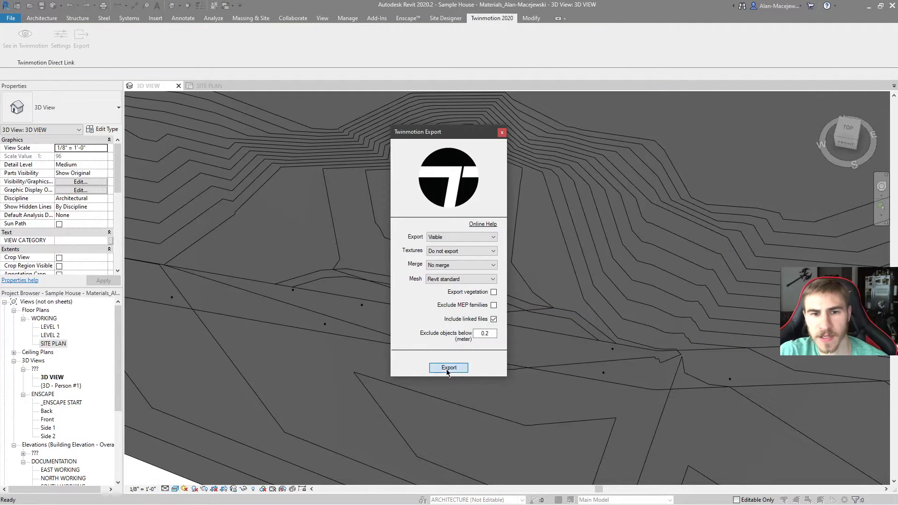
click(449, 367)
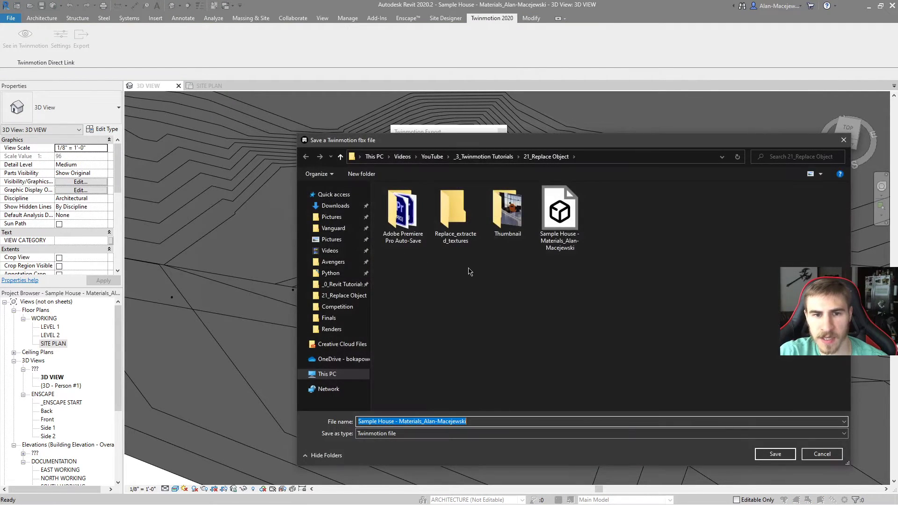
double_click(560, 215)
click(479, 257)
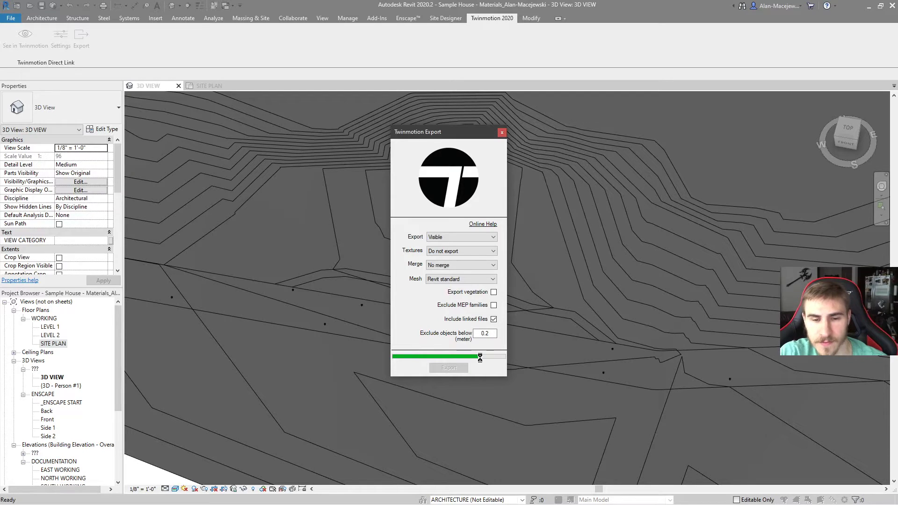
click(468, 276)
Switch back to Twinmotion and refresh the second imported FBX model.
key(alt+Tab)
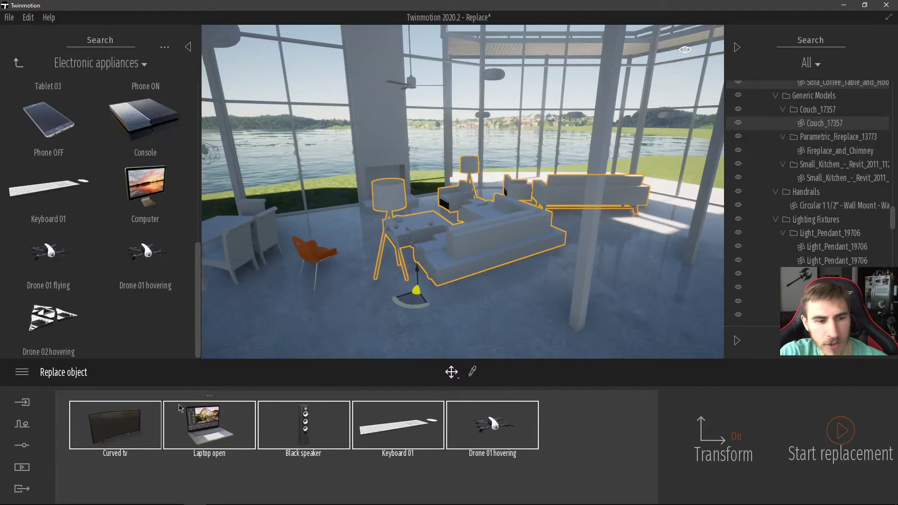
click(16, 405)
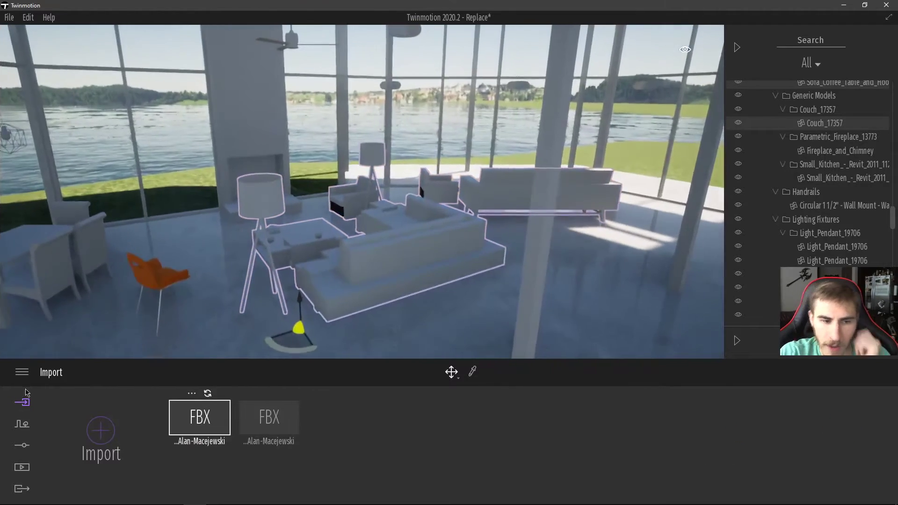
click(277, 394)
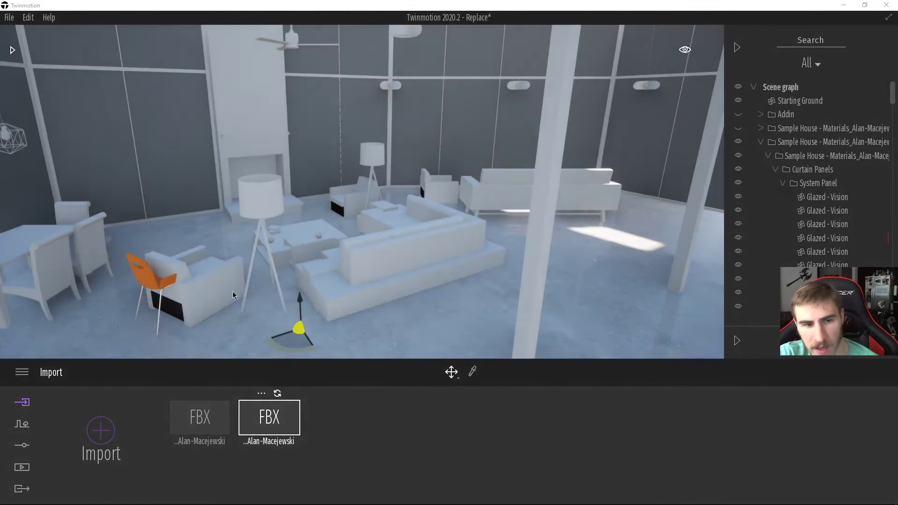
right_drag(218, 227, 194, 233)
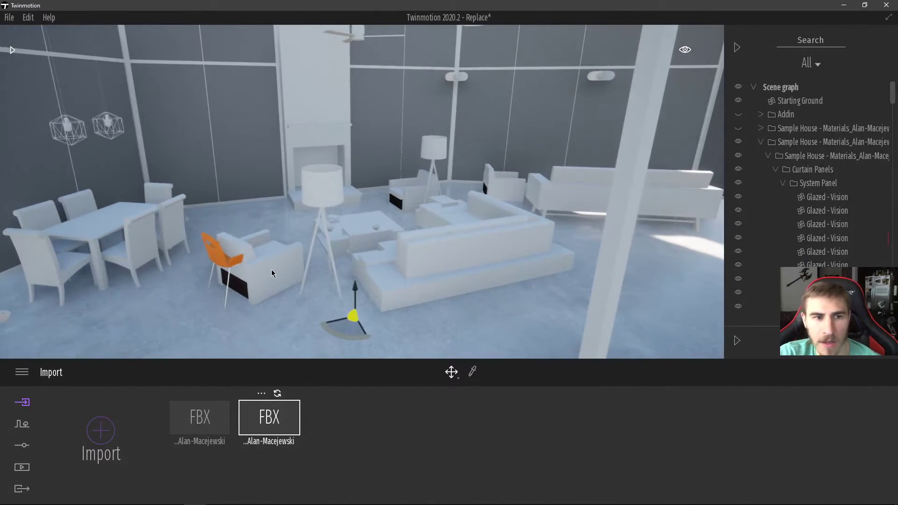
Delete the imported sofa-2_2494 armchair overlapping the orange Quat chair.
click(272, 269)
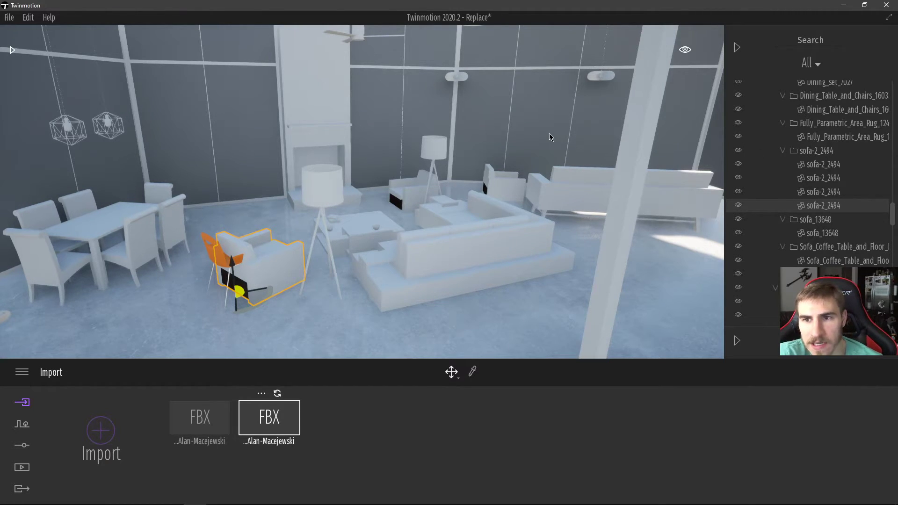
click(740, 207)
click(739, 206)
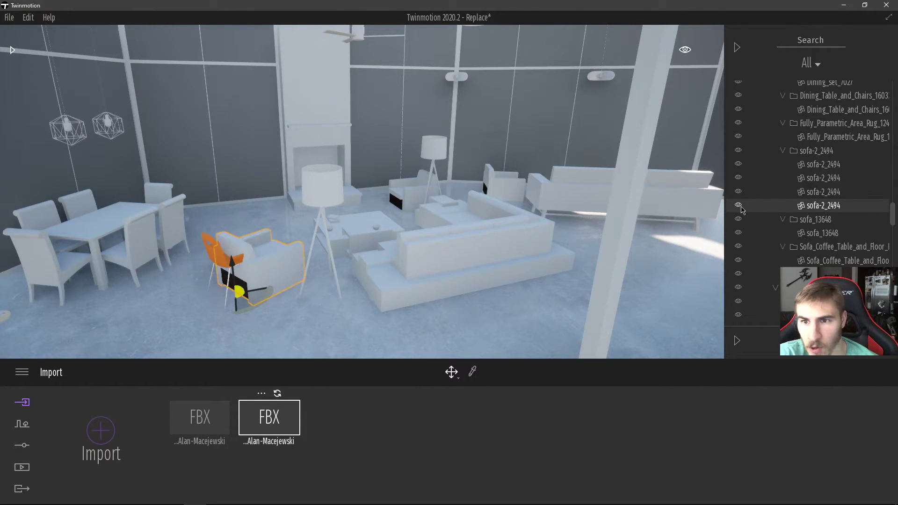
key(Delete)
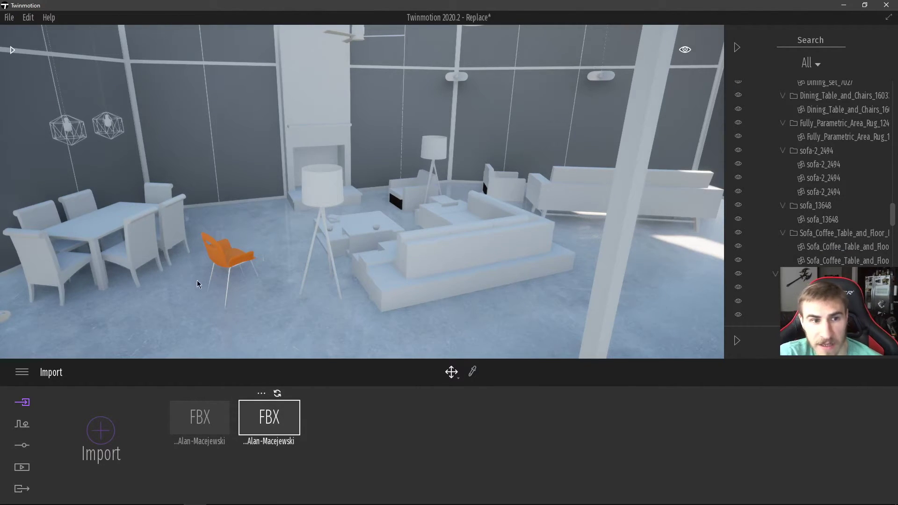
Select the Quat chair and the armchair behind the coffee table to compare their places in the scene graph.
click(215, 265)
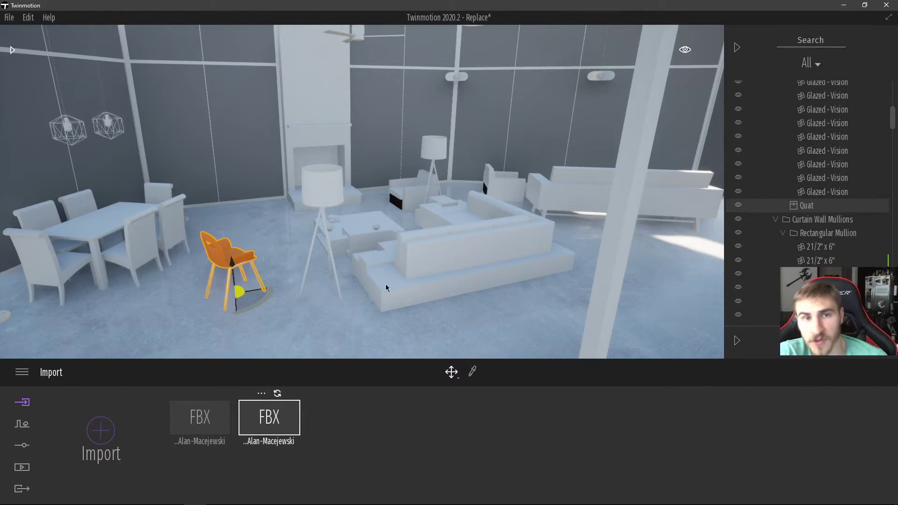
click(406, 197)
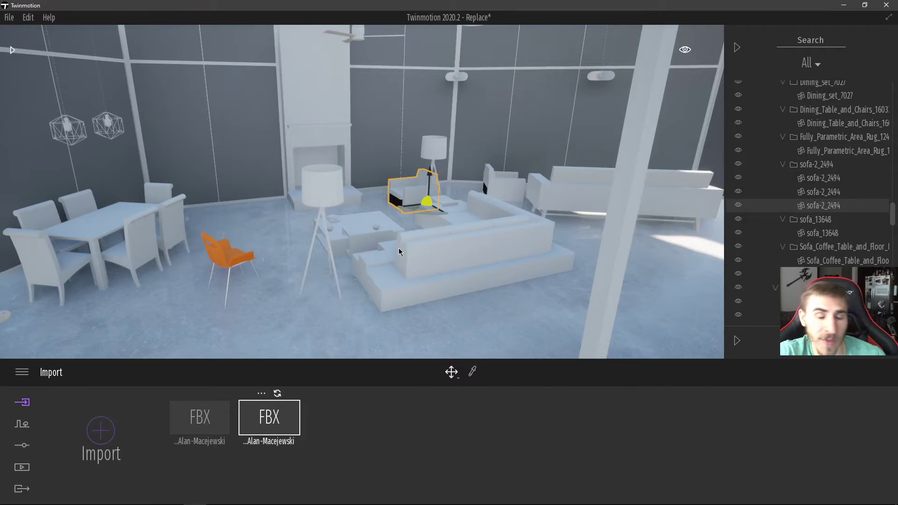
Apply the Two sided glass material from the Glass library to the house's window glazing.
click(12, 49)
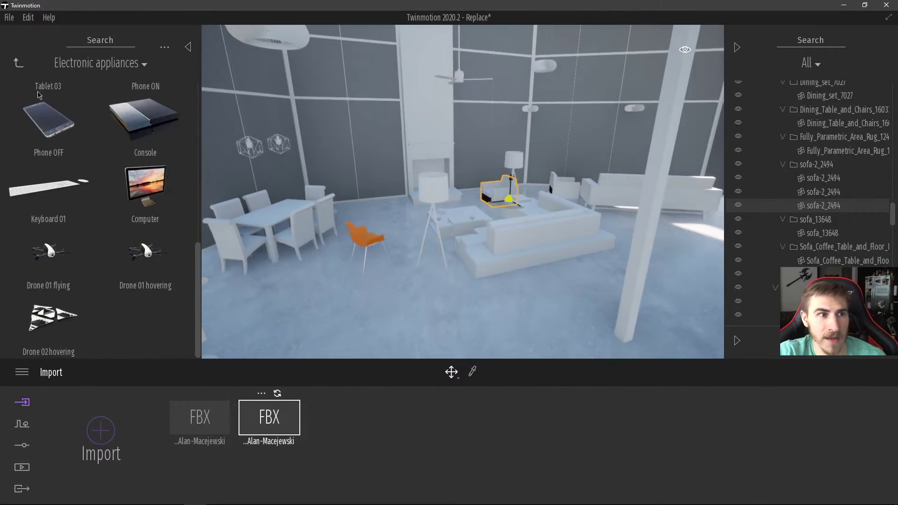
click(18, 62)
click(18, 62)
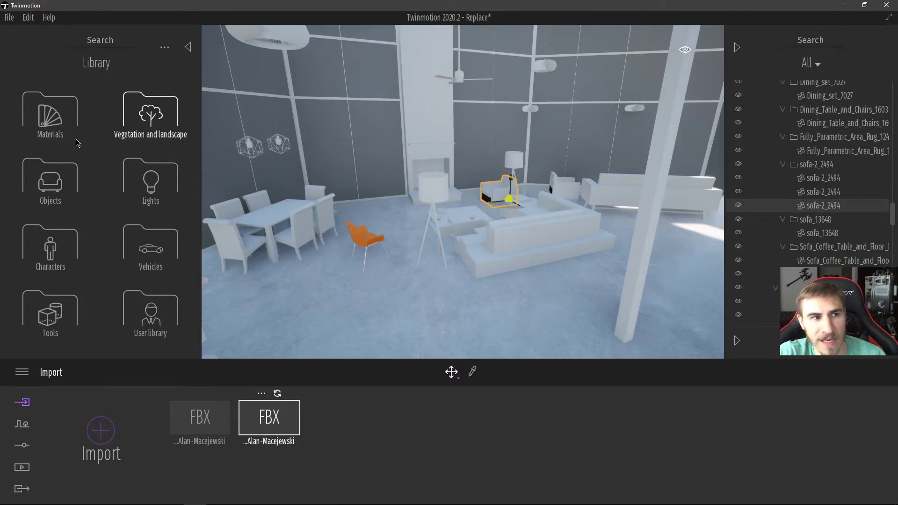
click(50, 116)
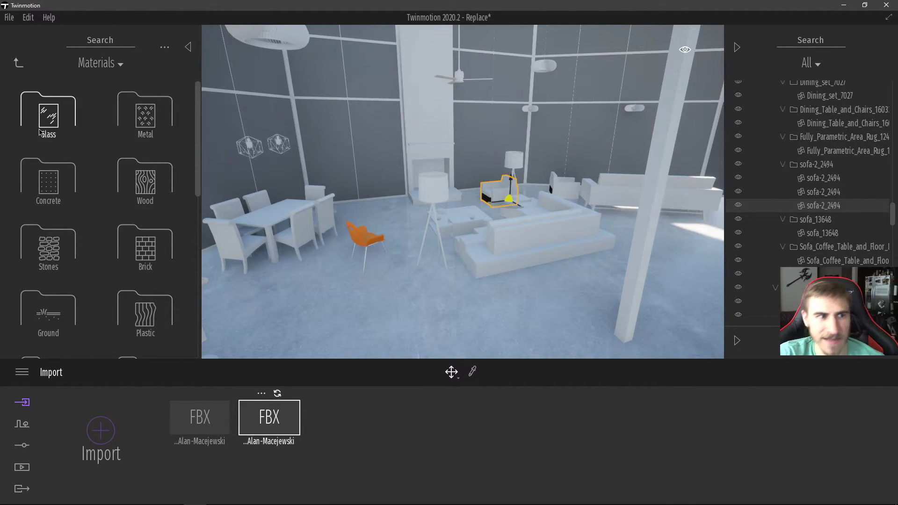
click(48, 115)
drag(71, 173, 316, 143)
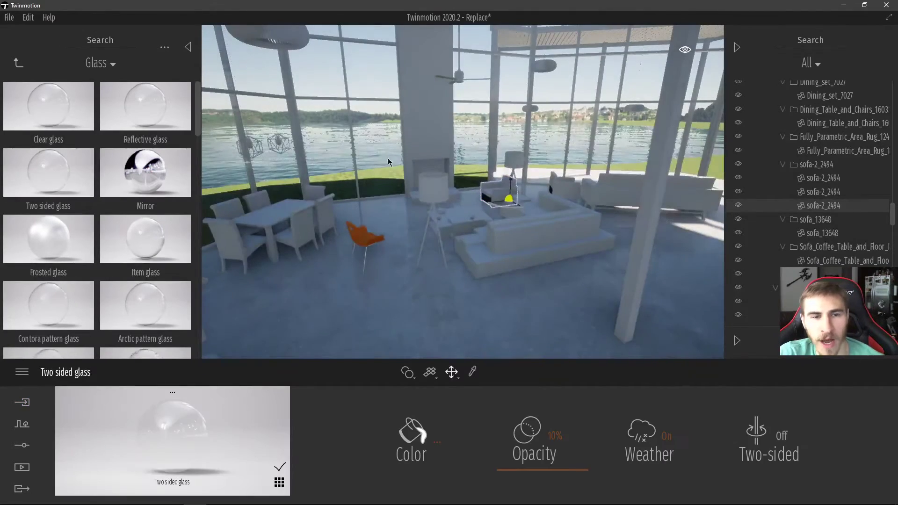
click(189, 45)
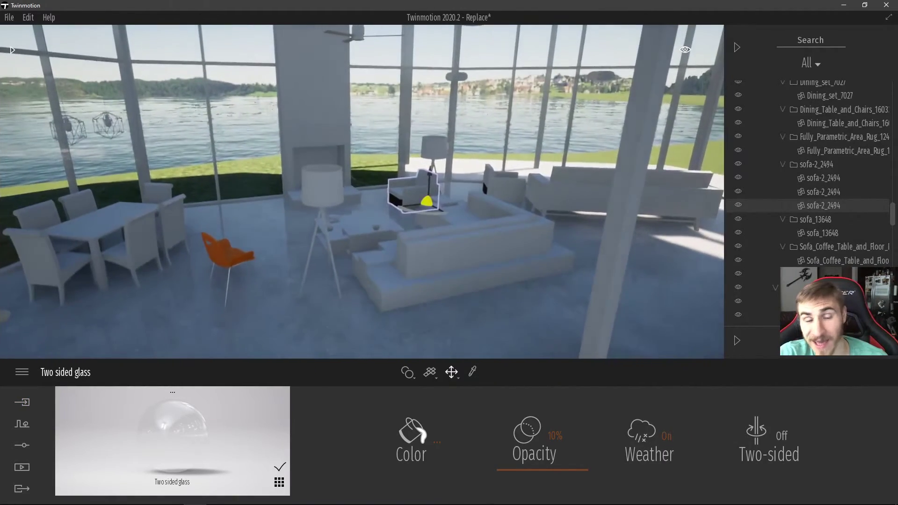
Select all the Chair-Breuer objects along the road in the Furniture group and set them up for object replacement.
right_drag(328, 164, 447, 182)
key(w)
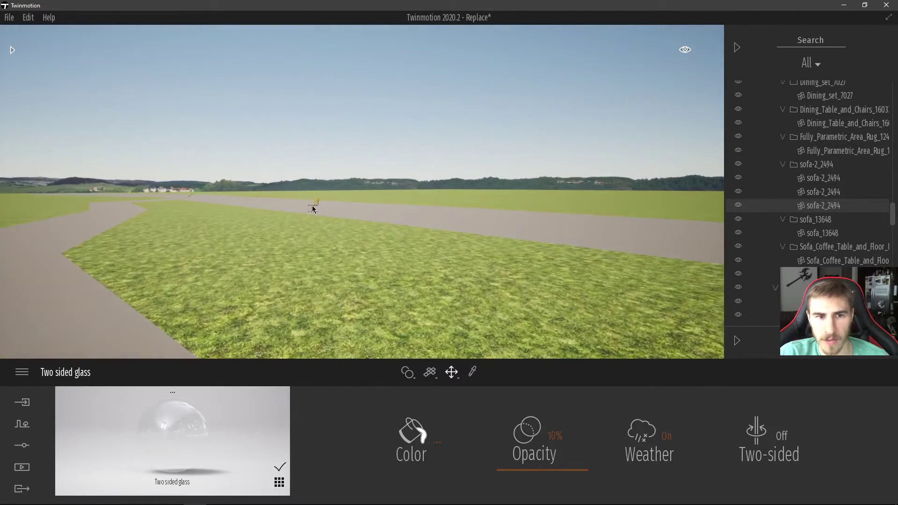
click(313, 205)
scroll(838, 190, up, 2)
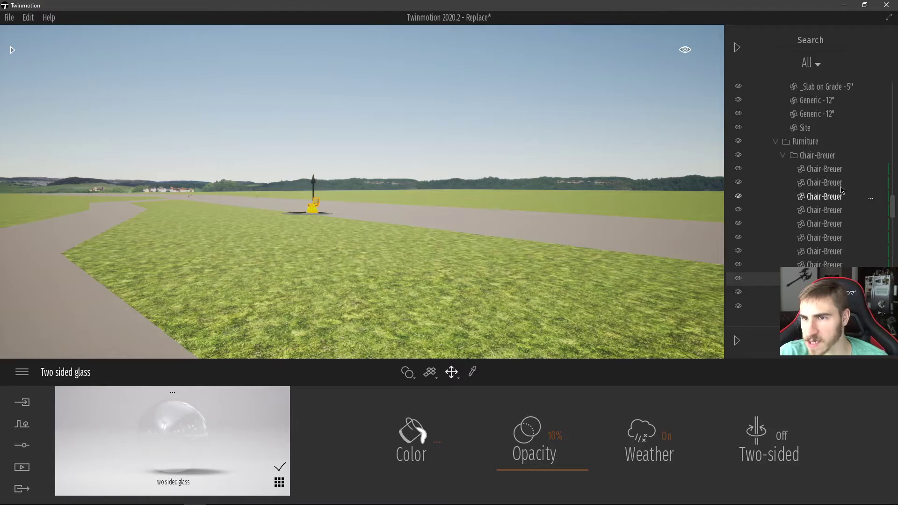
click(830, 277)
click(830, 251)
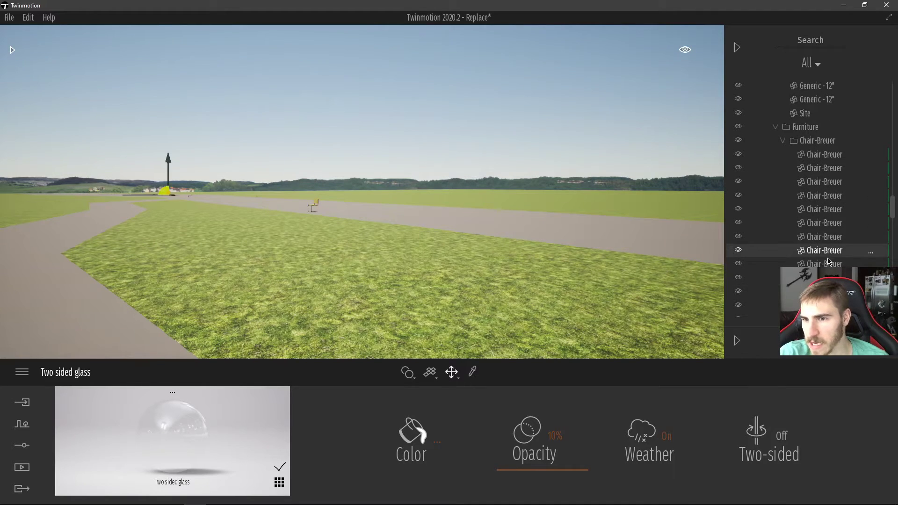
click(829, 264)
shift+click(826, 155)
right_click(862, 193)
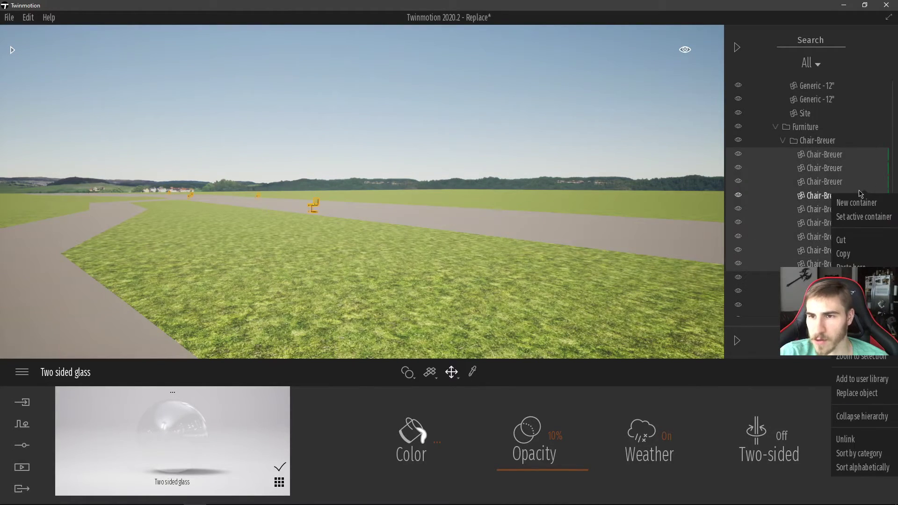
click(857, 393)
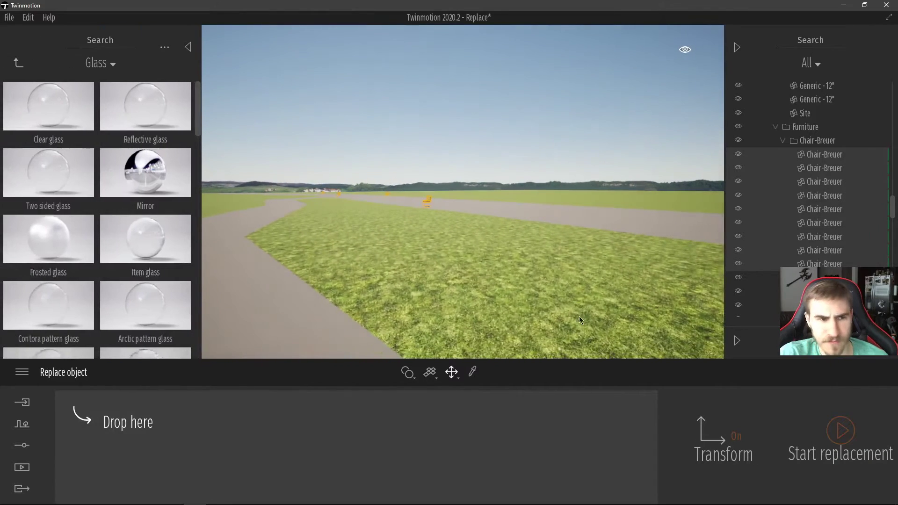
Add Sedan 03, Sedan 05, Sedan 06, Sedan 07, Sedan 08 and Suv 02 from the Cars library as the replacement objects.
click(18, 63)
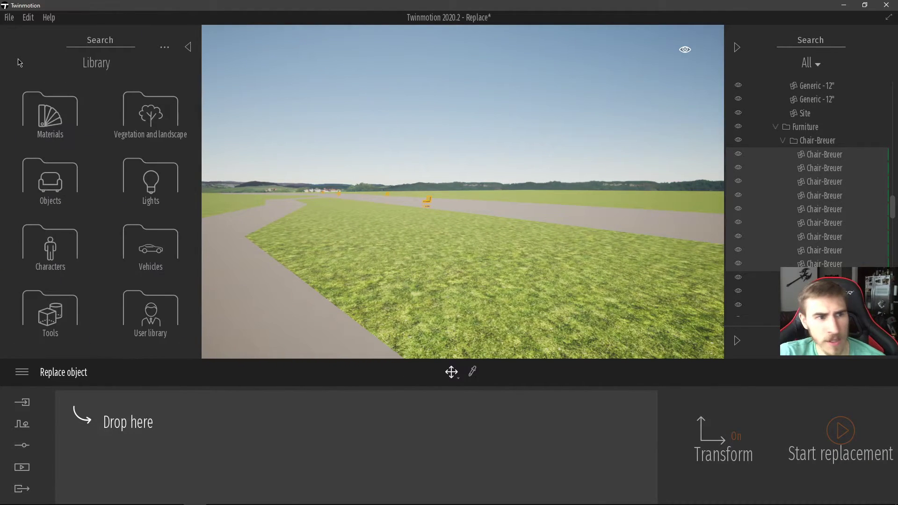
click(151, 248)
click(50, 110)
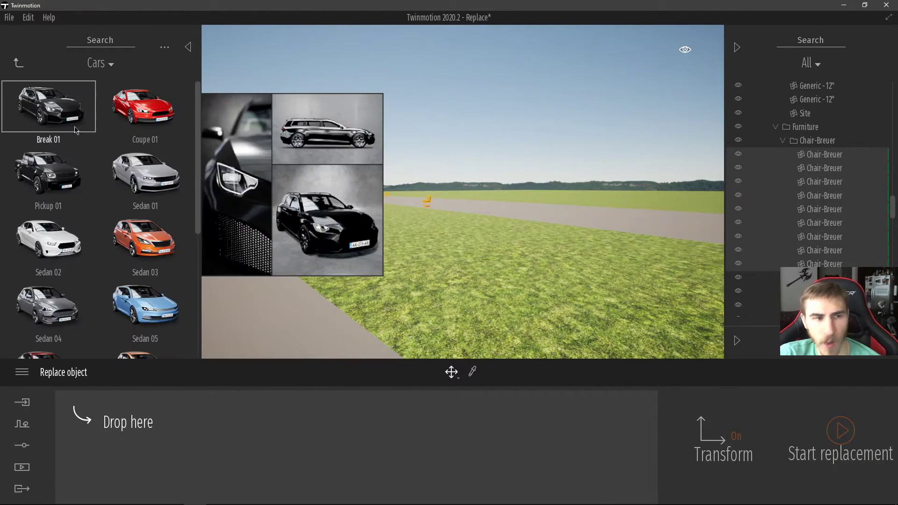
drag(176, 254, 211, 427)
scroll(52, 300, down, 1)
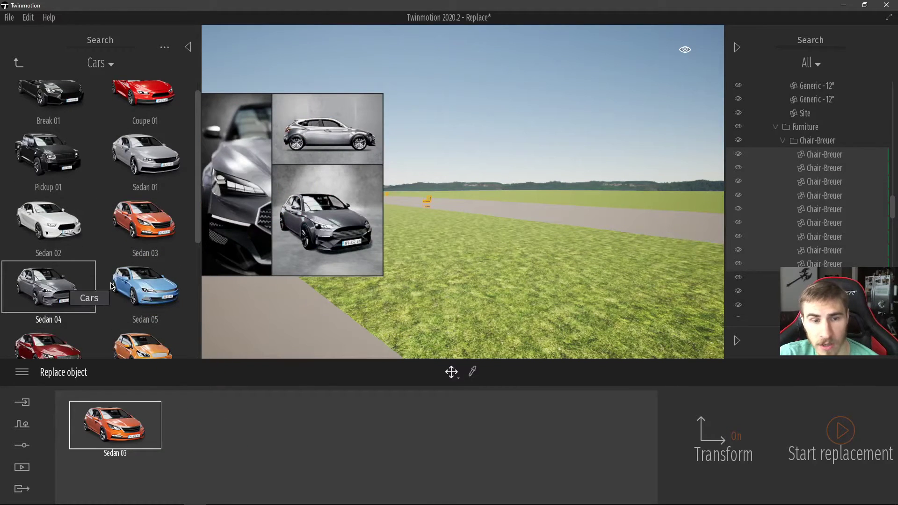
key(s)
mouse_move(388, 280)
right_down()
mouse_move(375, 306)
mouse_move(388, 280)
right_up()
drag(145, 288, 209, 426)
drag(48, 307, 356, 435)
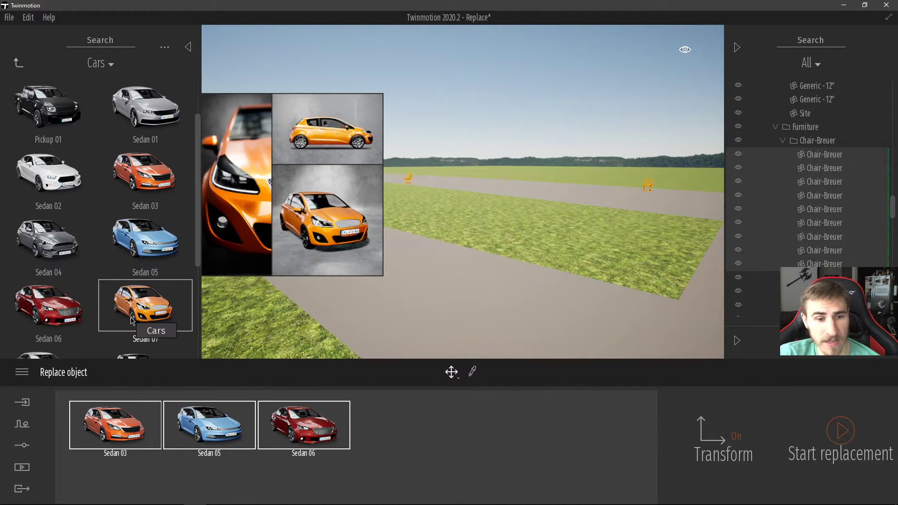
drag(162, 323, 465, 423)
scroll(79, 234, down, 1)
drag(48, 299, 493, 423)
scroll(150, 339, down, 1)
drag(145, 323, 588, 424)
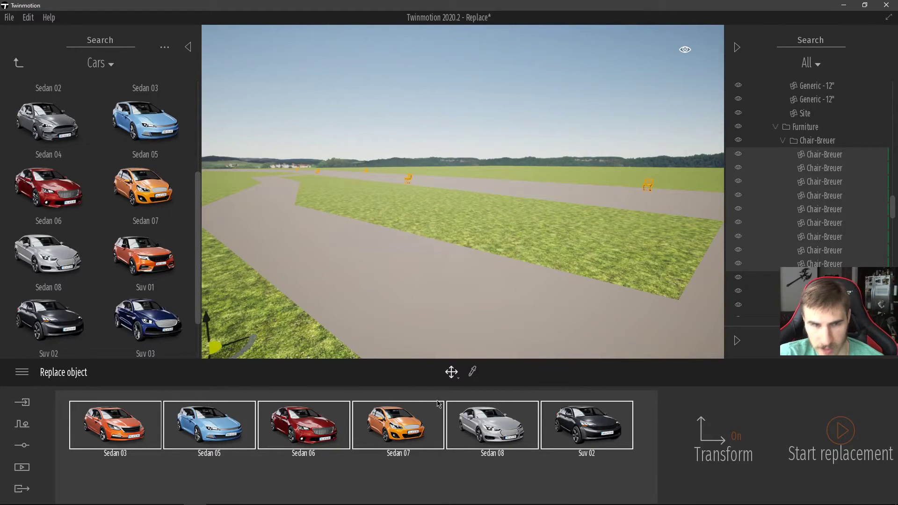
Run the replacement of the selected chairs and view the cars along the road.
right_drag(463, 192, 243, 149)
click(841, 431)
key(d)
key(w)
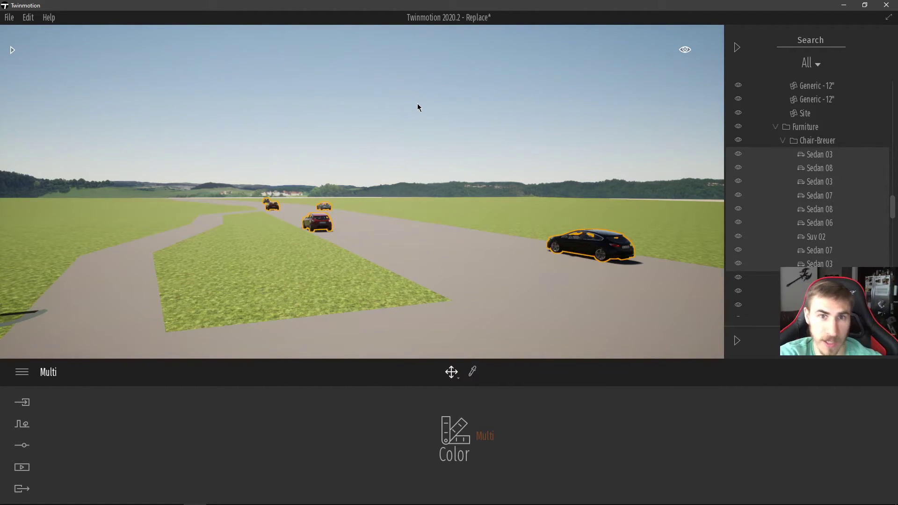
Select the 36" x 96" front entry door of the house and set it up for object replacement.
right_drag(379, 180, 437, 203)
key(s)
right_drag(379, 183, 35, 237)
key(w)
key(w)
key(w)
right_drag(407, 263, 384, 289)
key(w)
click(399, 268)
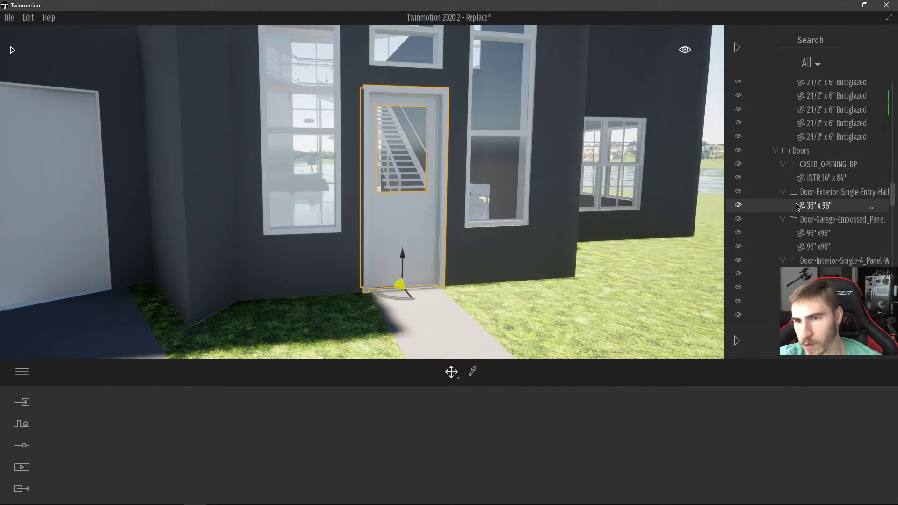
right_click(824, 203)
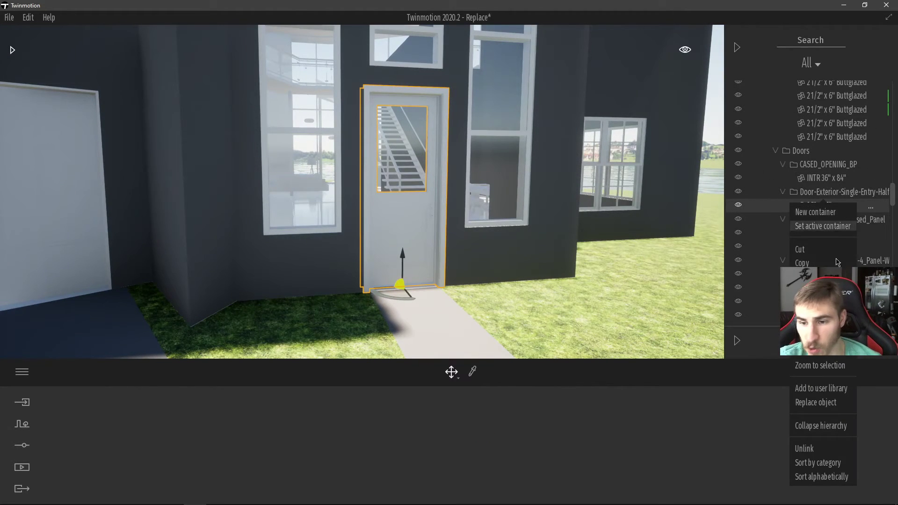
click(819, 404)
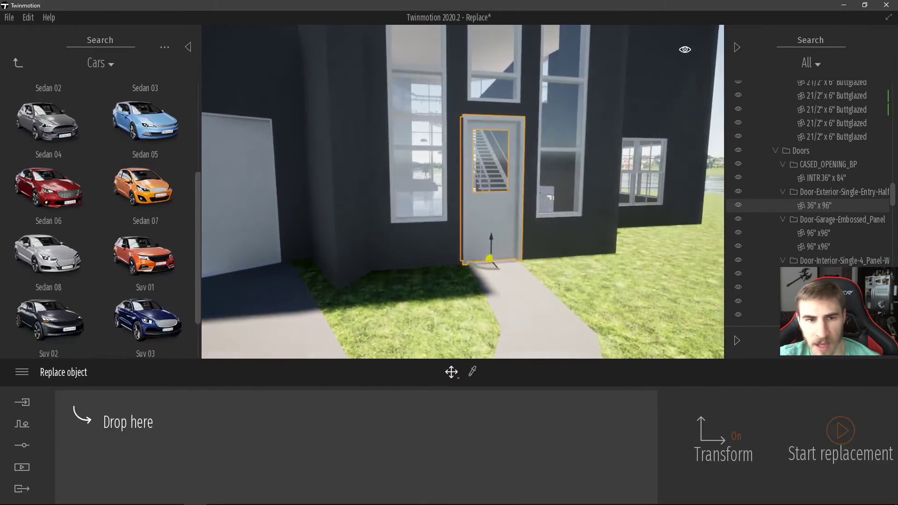
Browse the object library to the Rotating doors category and find Simple Rotating 05.
click(18, 64)
click(20, 64)
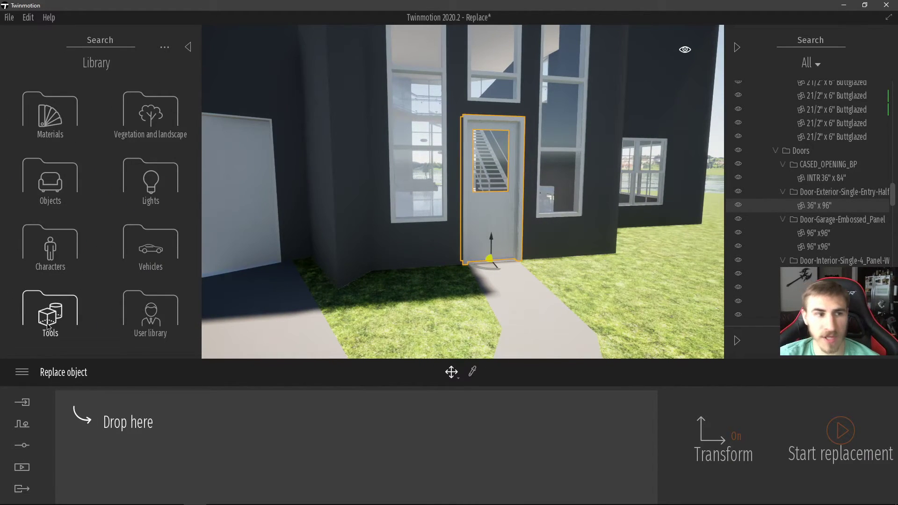
click(58, 298)
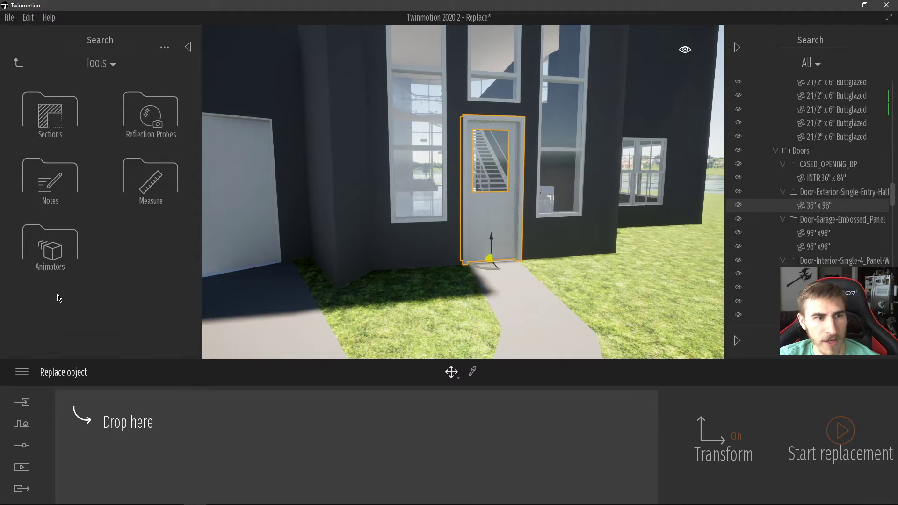
click(18, 63)
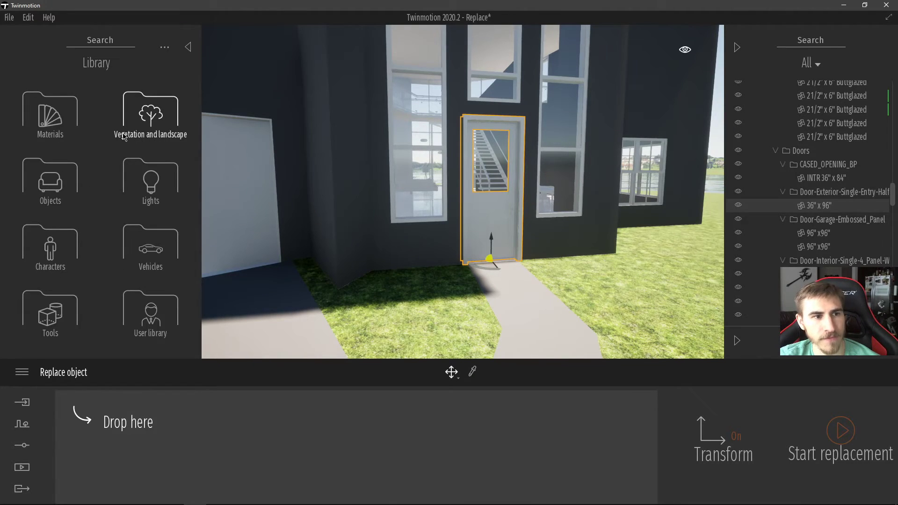
click(51, 182)
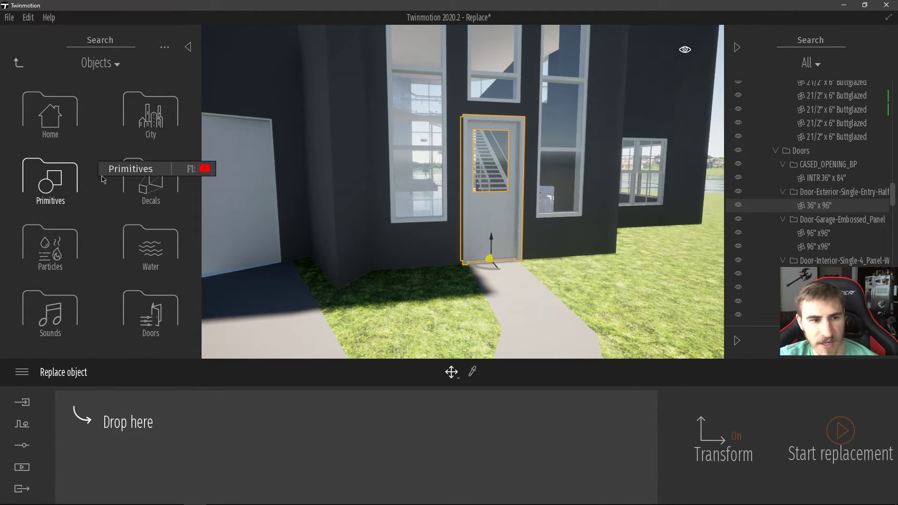
click(146, 320)
click(69, 141)
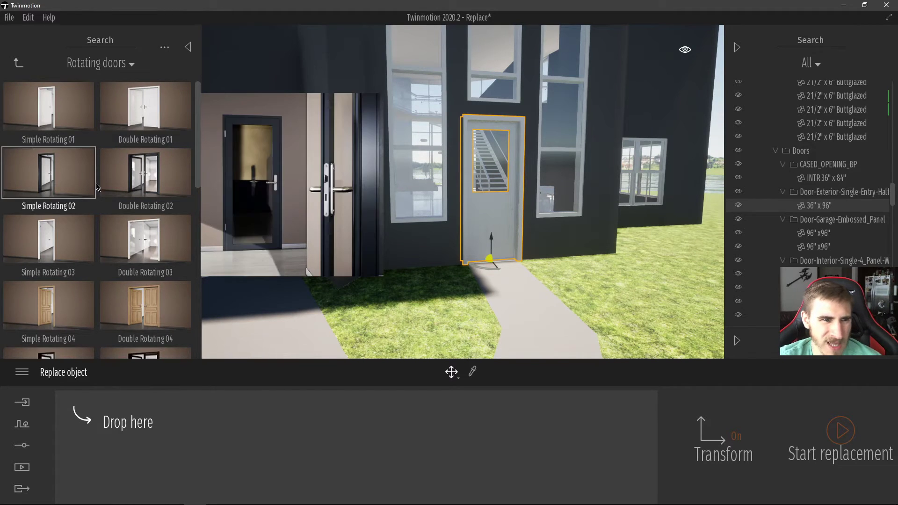
scroll(146, 299, down, 2)
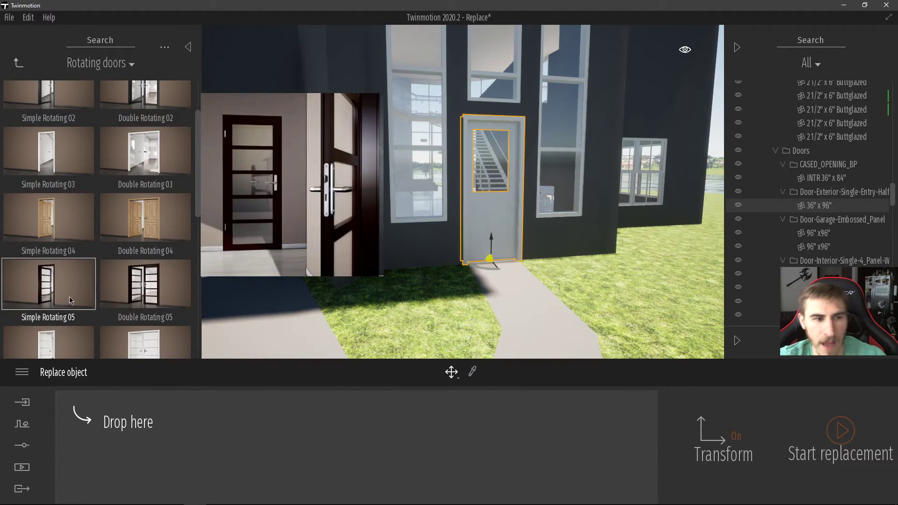
Replace the front entry door with the Simple Rotating 05 door.
drag(69, 296, 116, 423)
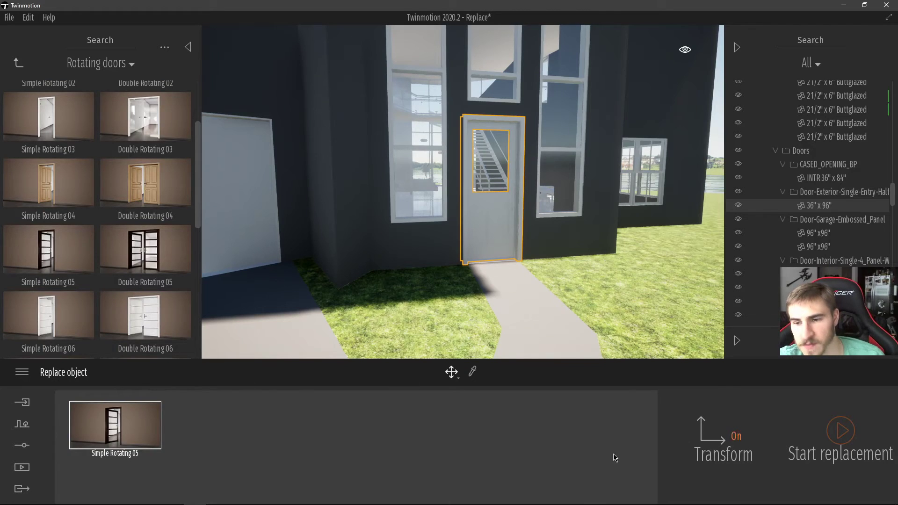
click(842, 430)
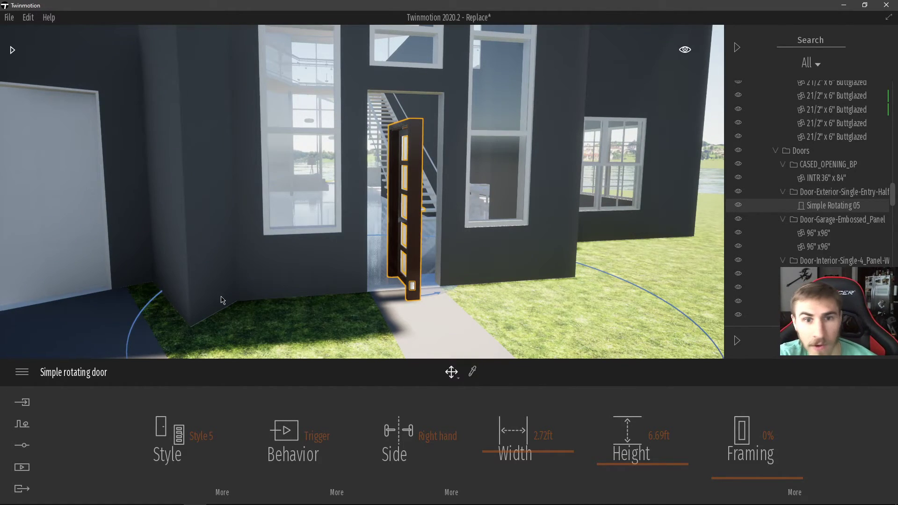
click(512, 322)
click(402, 262)
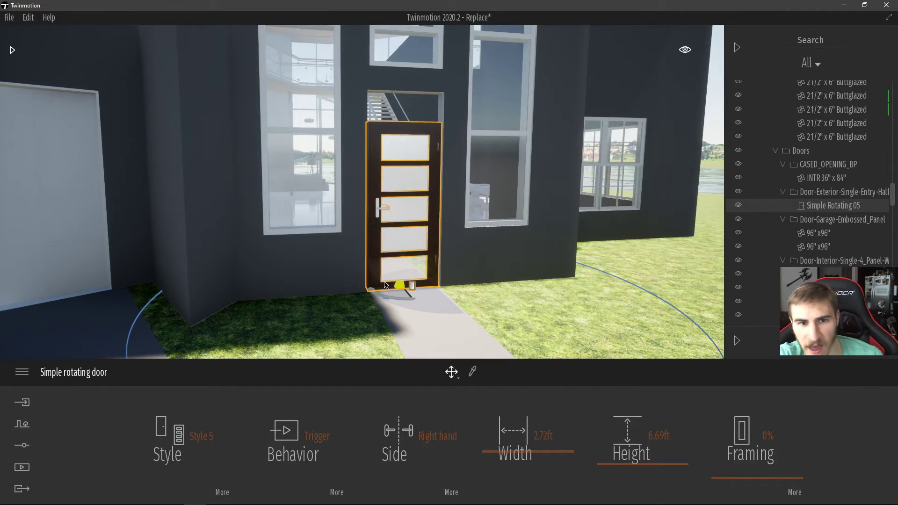
Undo the replacement of the front entry door.
key(ctrl+z)
key(ctrl+z)
key(ctrl+z)
key(ctrl+z)
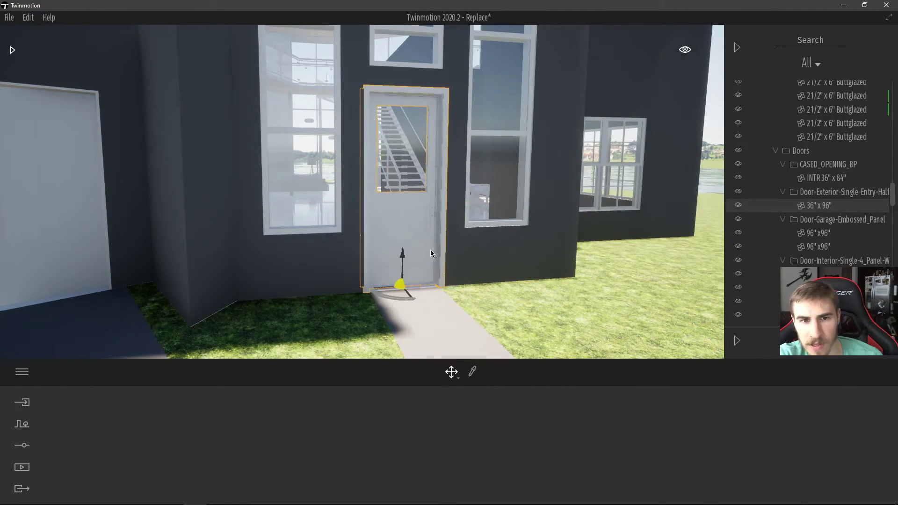
Replace the restored 36" x 96" front entry door with Simple Rotating 05 again.
right_click(809, 207)
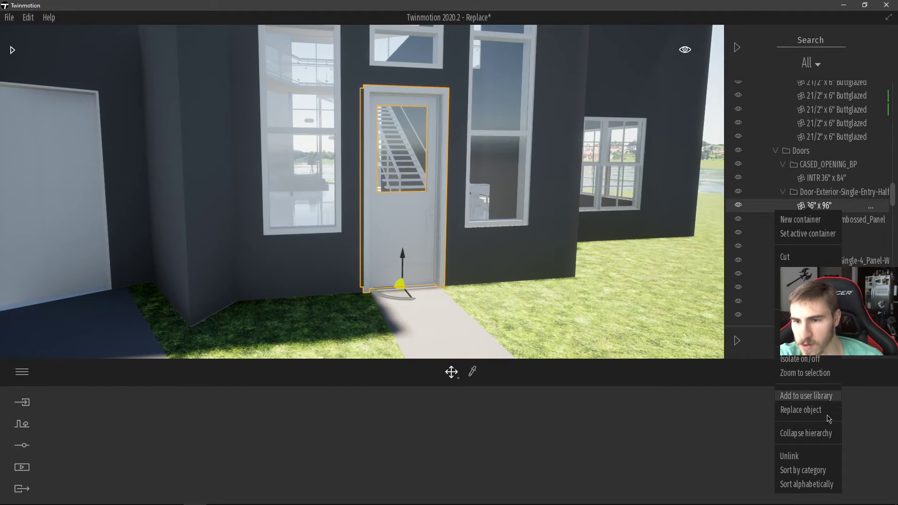
click(800, 411)
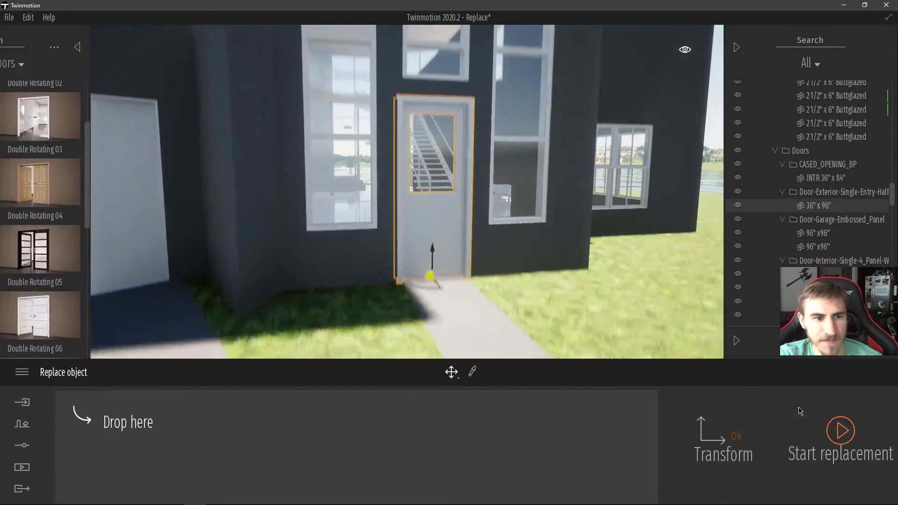
drag(48, 234, 165, 452)
click(840, 442)
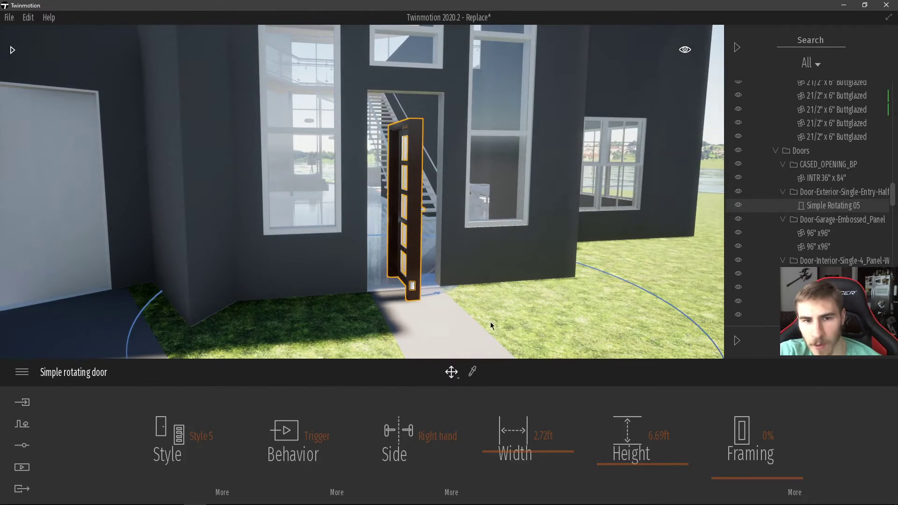
Move the Simple Rotating 05 door out of the entry opening onto the lawn beside the house.
scroll(547, 273, down, 3)
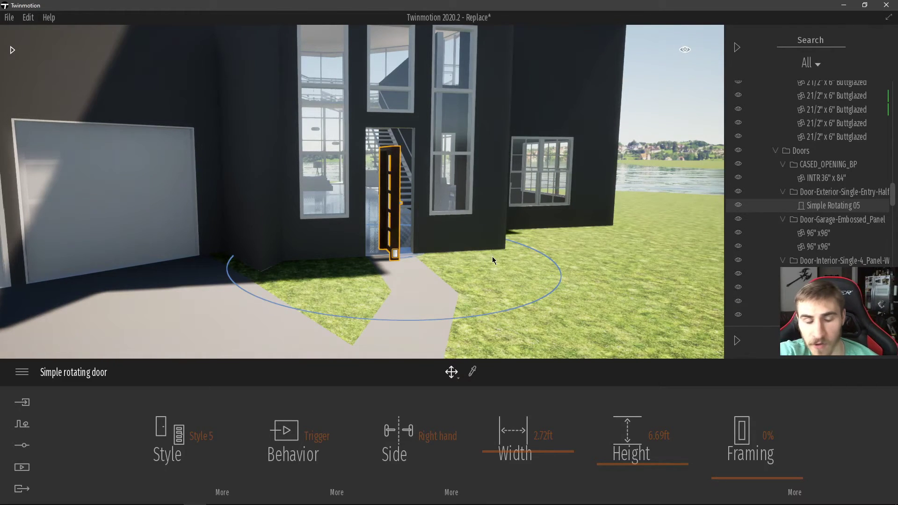
scroll(430, 265, up, 2)
click(428, 276)
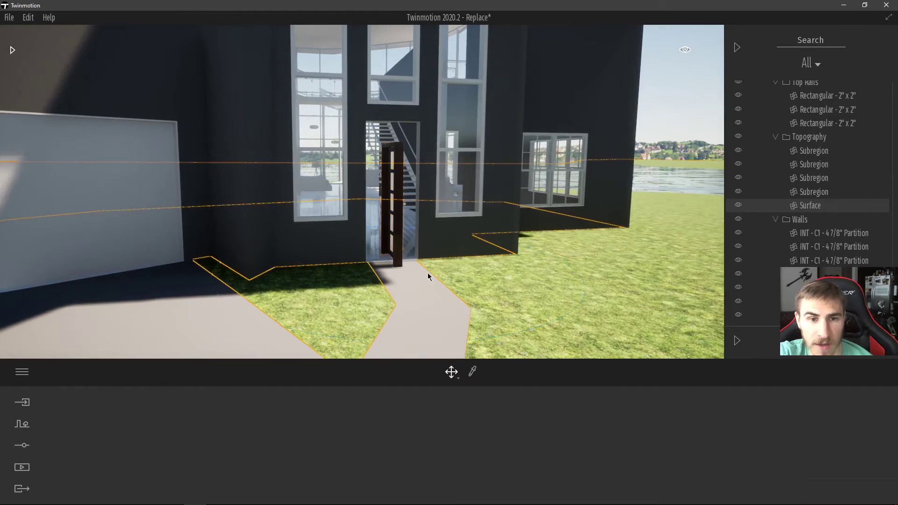
click(397, 252)
drag(396, 263, 646, 285)
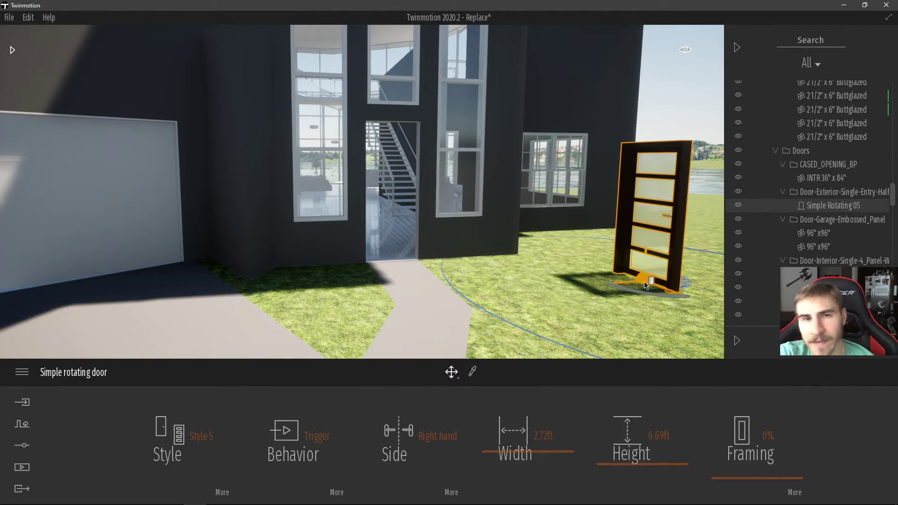
Move the Simple Rotating 05 door from the lawn to the house and snap it into the front entry opening.
drag(645, 285, 447, 277)
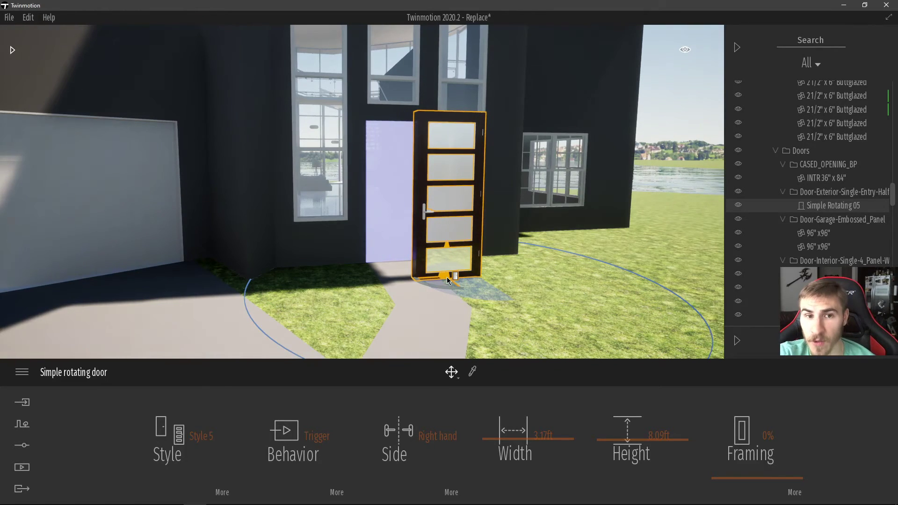
drag(447, 277, 455, 276)
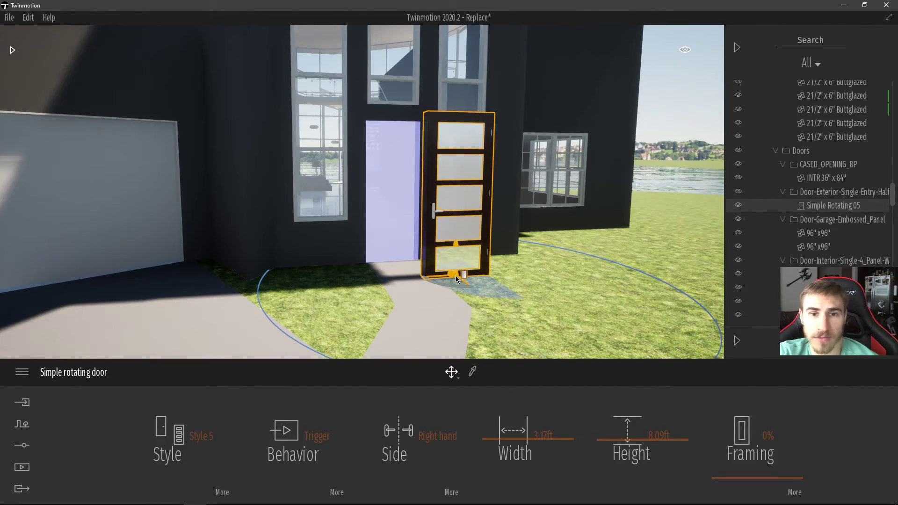
drag(456, 276, 628, 279)
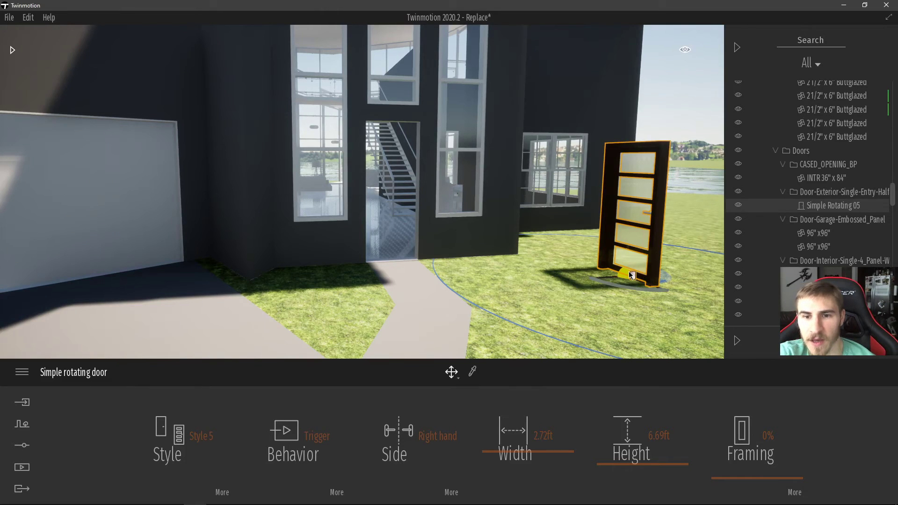
drag(627, 272, 369, 248)
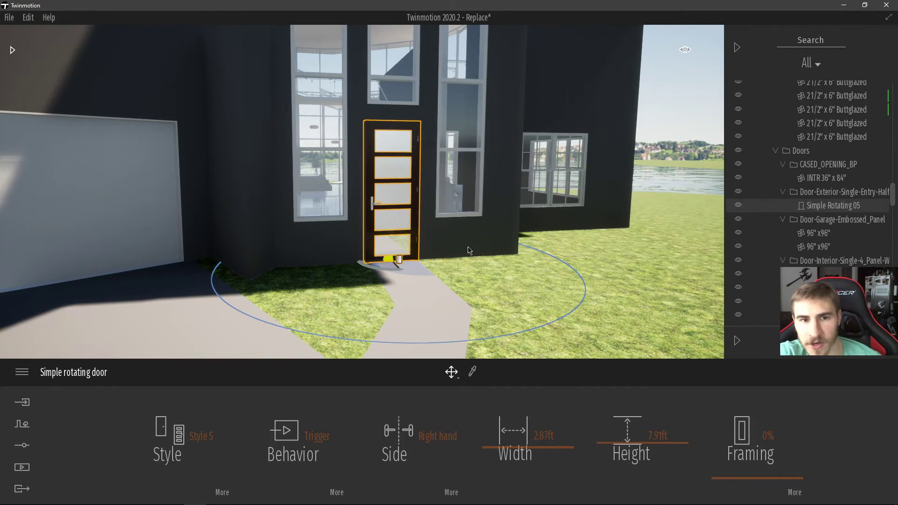
Undo the moves and the replacement of the front entry door.
click(479, 226)
key(ctrl+z)
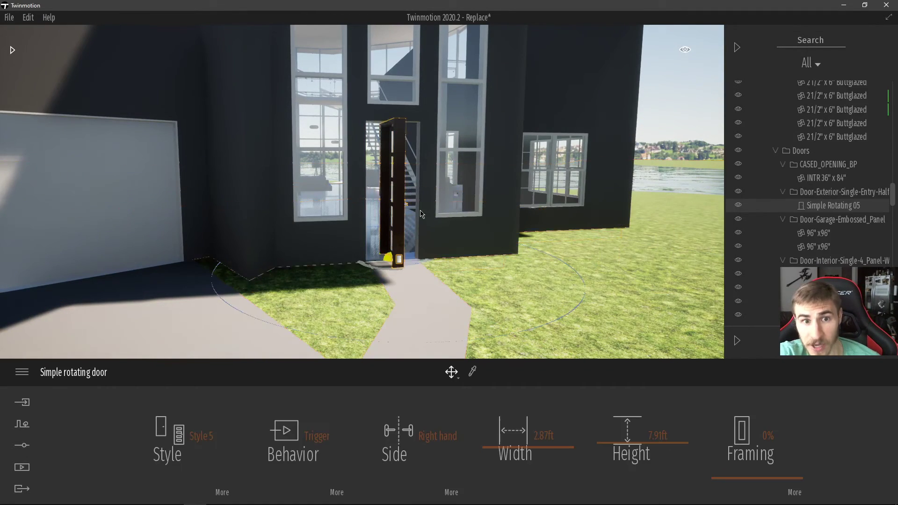
key(ctrl+z)
Replace the 36" x 96" front entry door with Simple Rotating 05 and snap it into the entry opening.
right_click(808, 214)
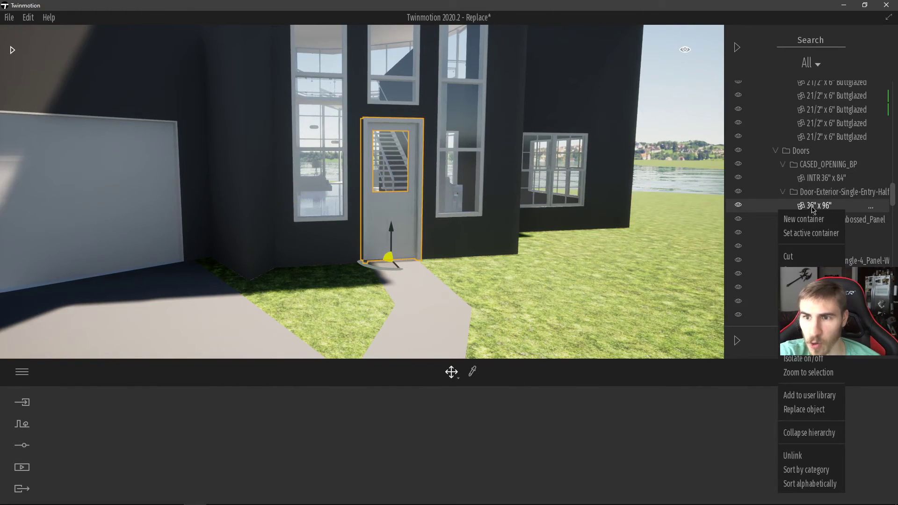
click(814, 410)
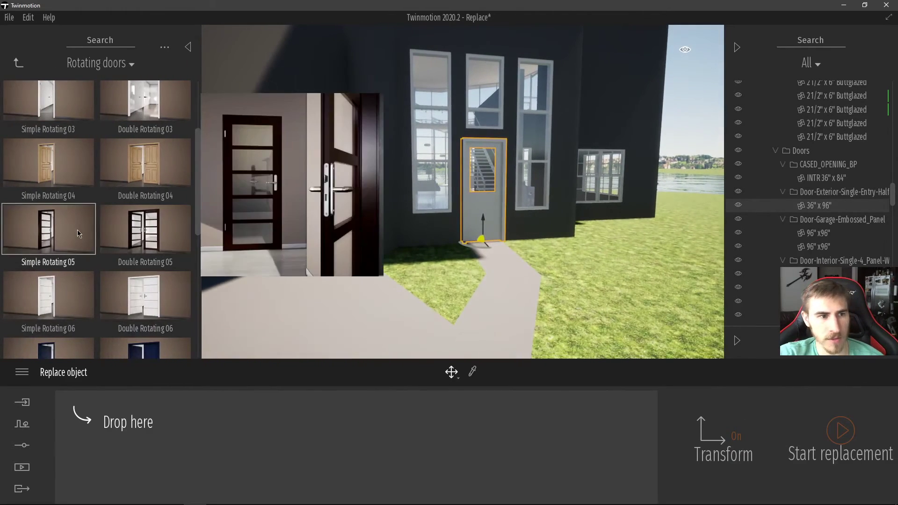
drag(77, 229, 115, 423)
click(840, 433)
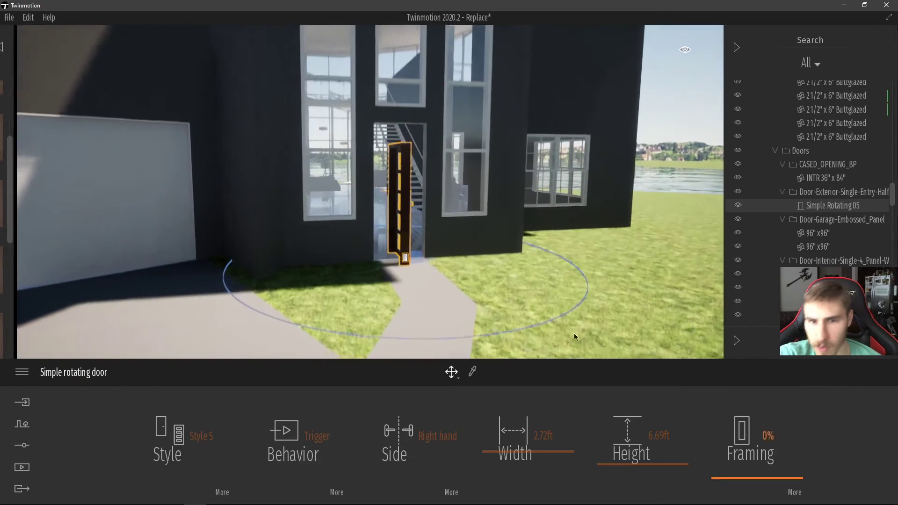
click(461, 311)
click(385, 253)
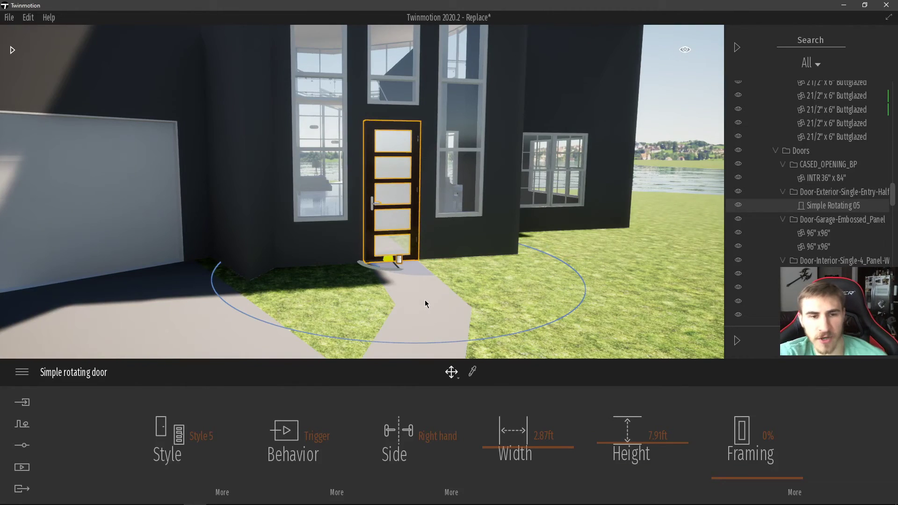
Go inside the house and select the interior single 4-panel doors together as a group.
right_drag(425, 299, 419, 271)
key(w)
key(w)
click(250, 245)
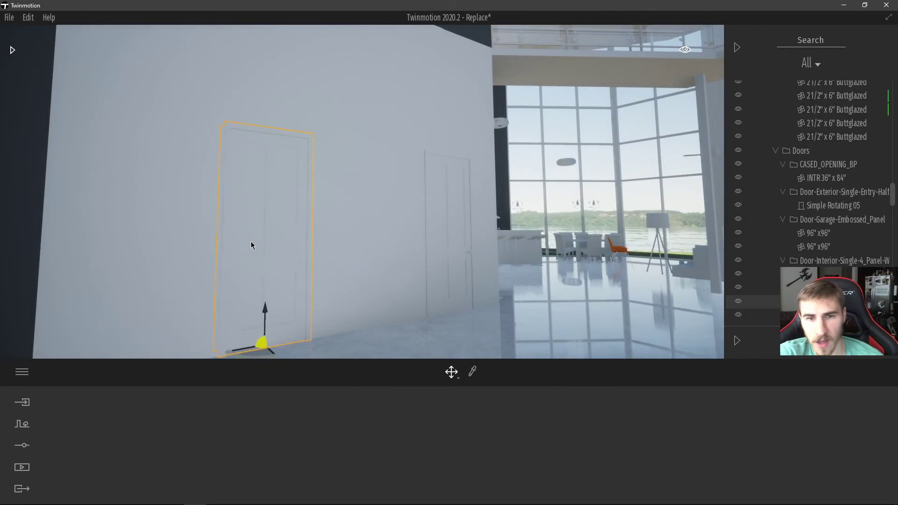
shift+click(819, 274)
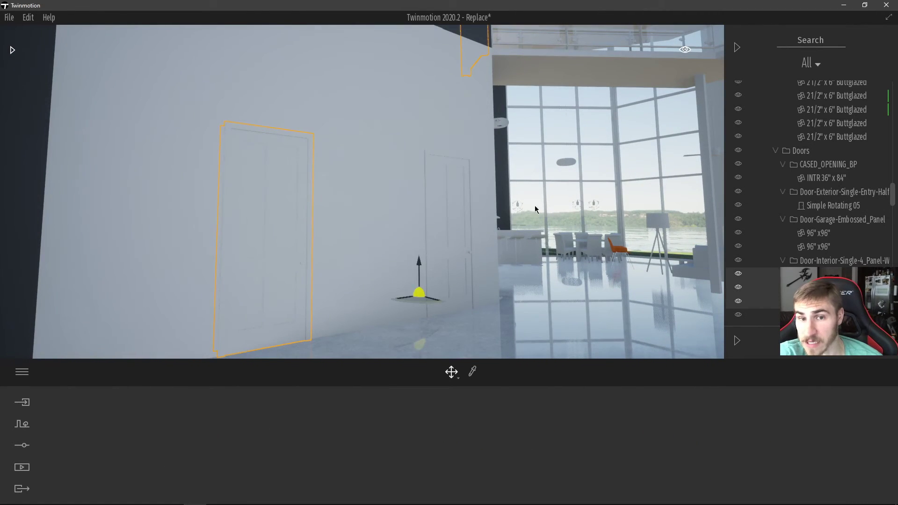
mouse_move(536, 208)
right_down()
mouse_move(556, 175)
mouse_move(544, 207)
right_up()
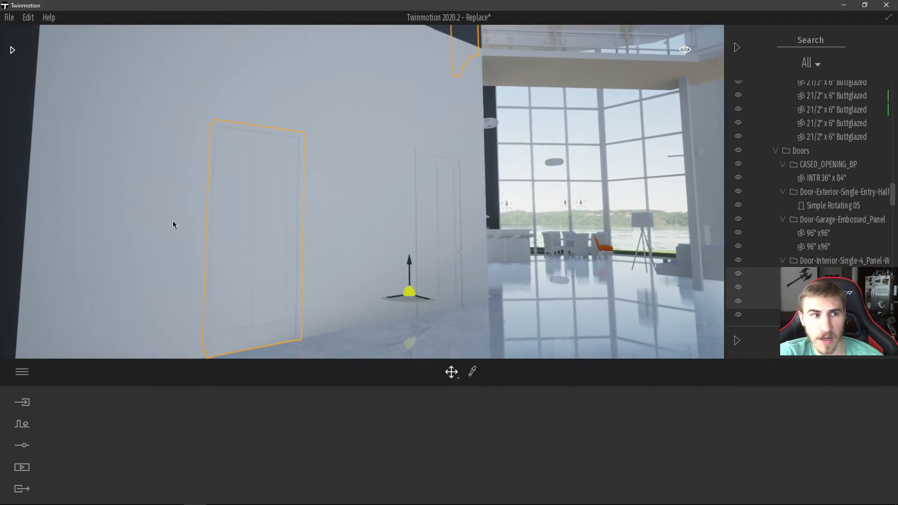
Replace the selected interior 4-panel doors with the Simple Rotating 01 door.
right_click(817, 245)
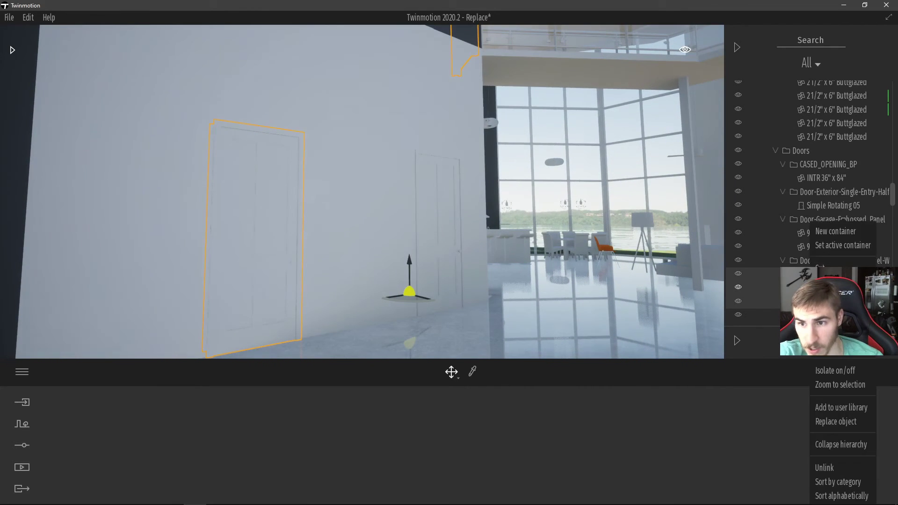
click(842, 421)
mouse_move(116, 272)
scroll(123, 277, up, 3)
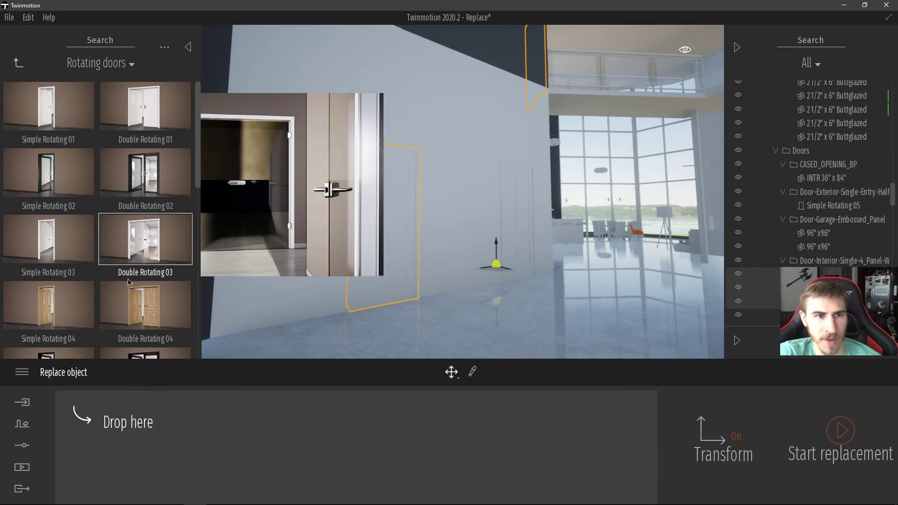
drag(48, 105, 117, 423)
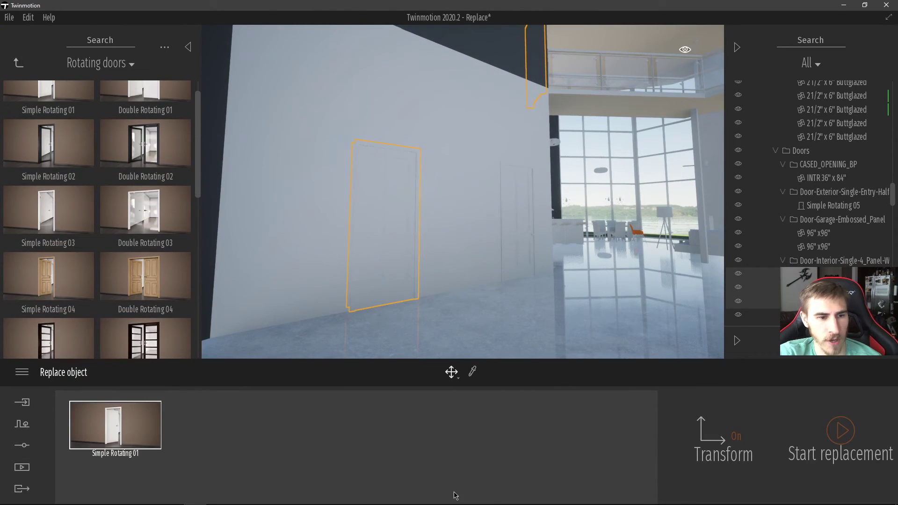
click(840, 430)
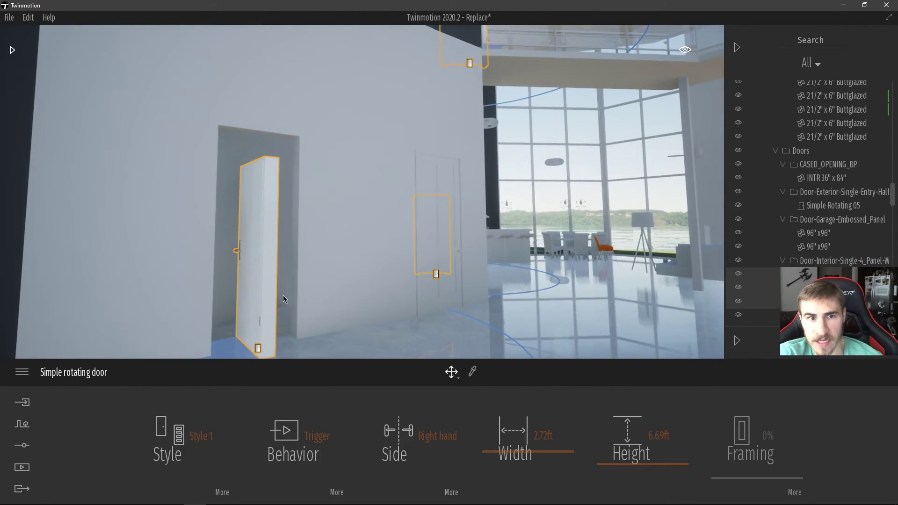
Select the replaced door in the white hallway wall and snap it into its opening.
right_drag(430, 231, 410, 253)
click(284, 263)
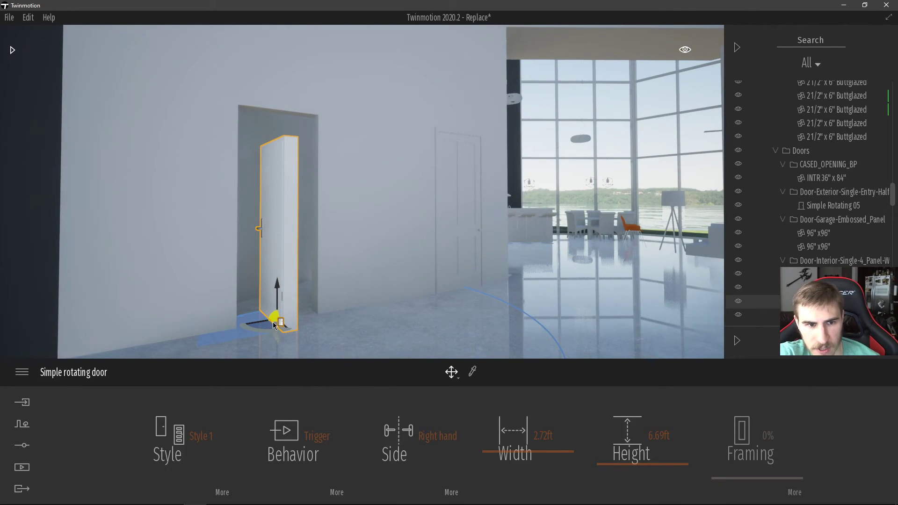
click(279, 316)
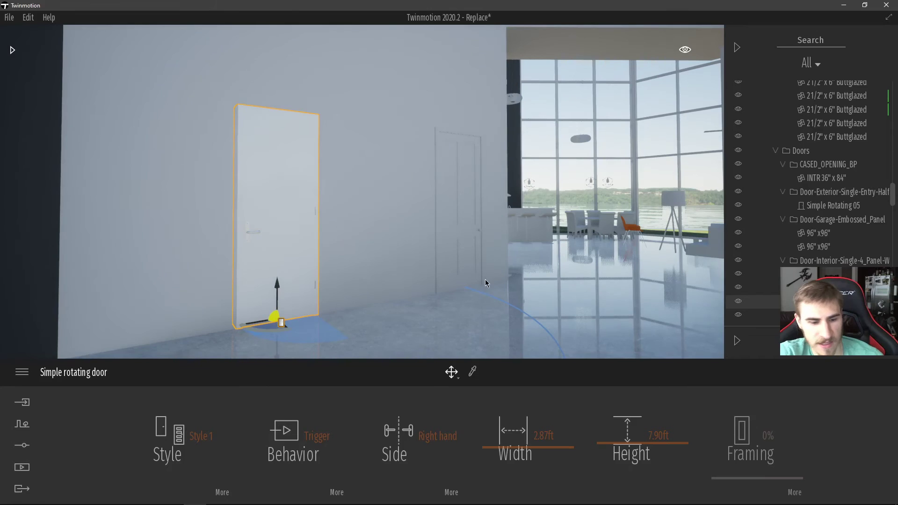
Snap the replaced Simple Rotating 01 door in the dark wall near the kitchen into its opening.
key(d)
key(w)
right_drag(485, 283, 437, 279)
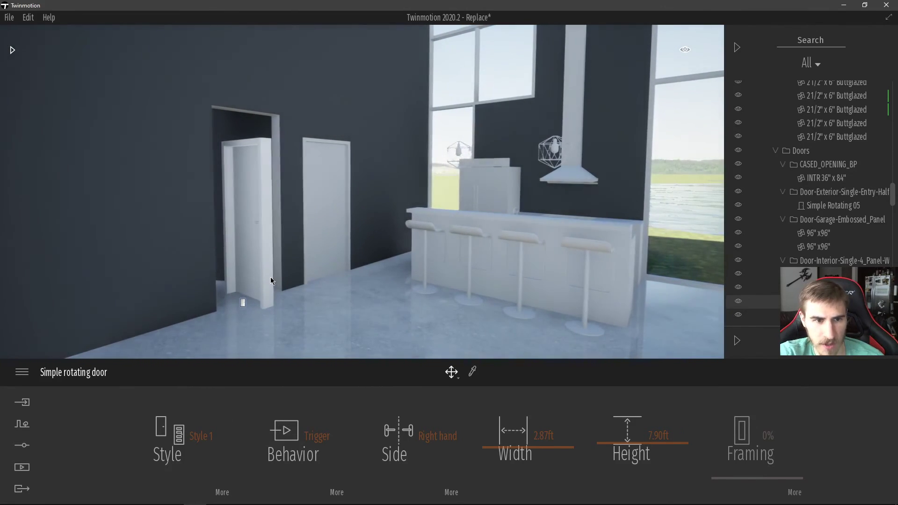
click(244, 302)
drag(253, 299, 246, 300)
Walk through the house to the front entry and examine how the replaced rotating door opens on approach.
right_drag(397, 327, 377, 320)
key(s)
key(w)
key(w)
key(a)
key(d)
key(w)
key(w)
right_drag(465, 242, 208, 227)
key(s)
key(w)
key(w)
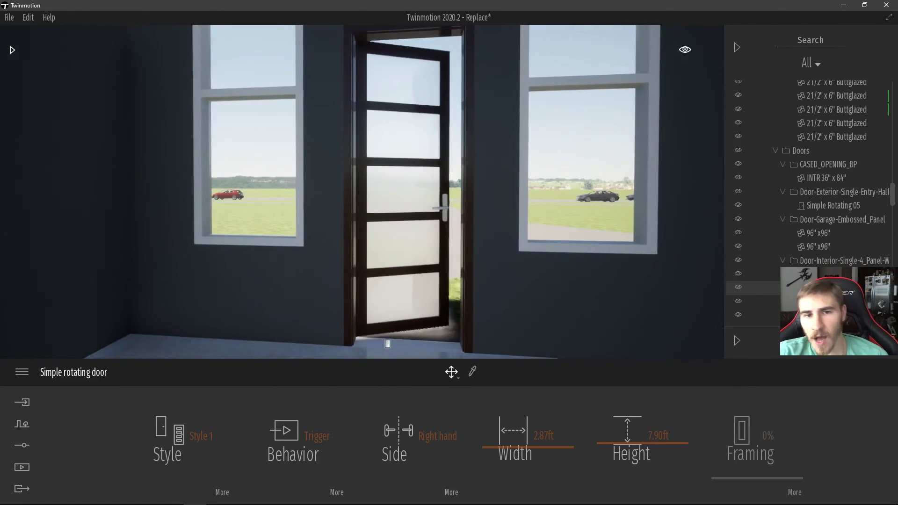
right_drag(433, 248, 454, 242)
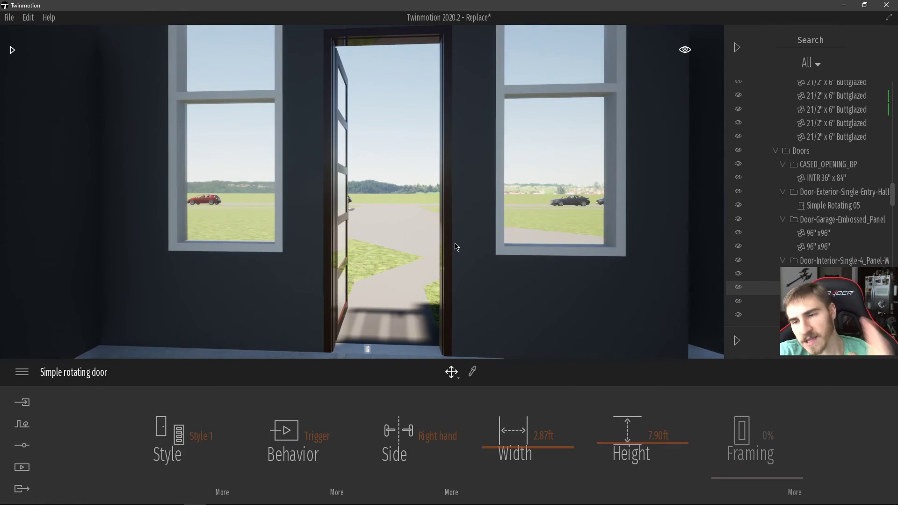